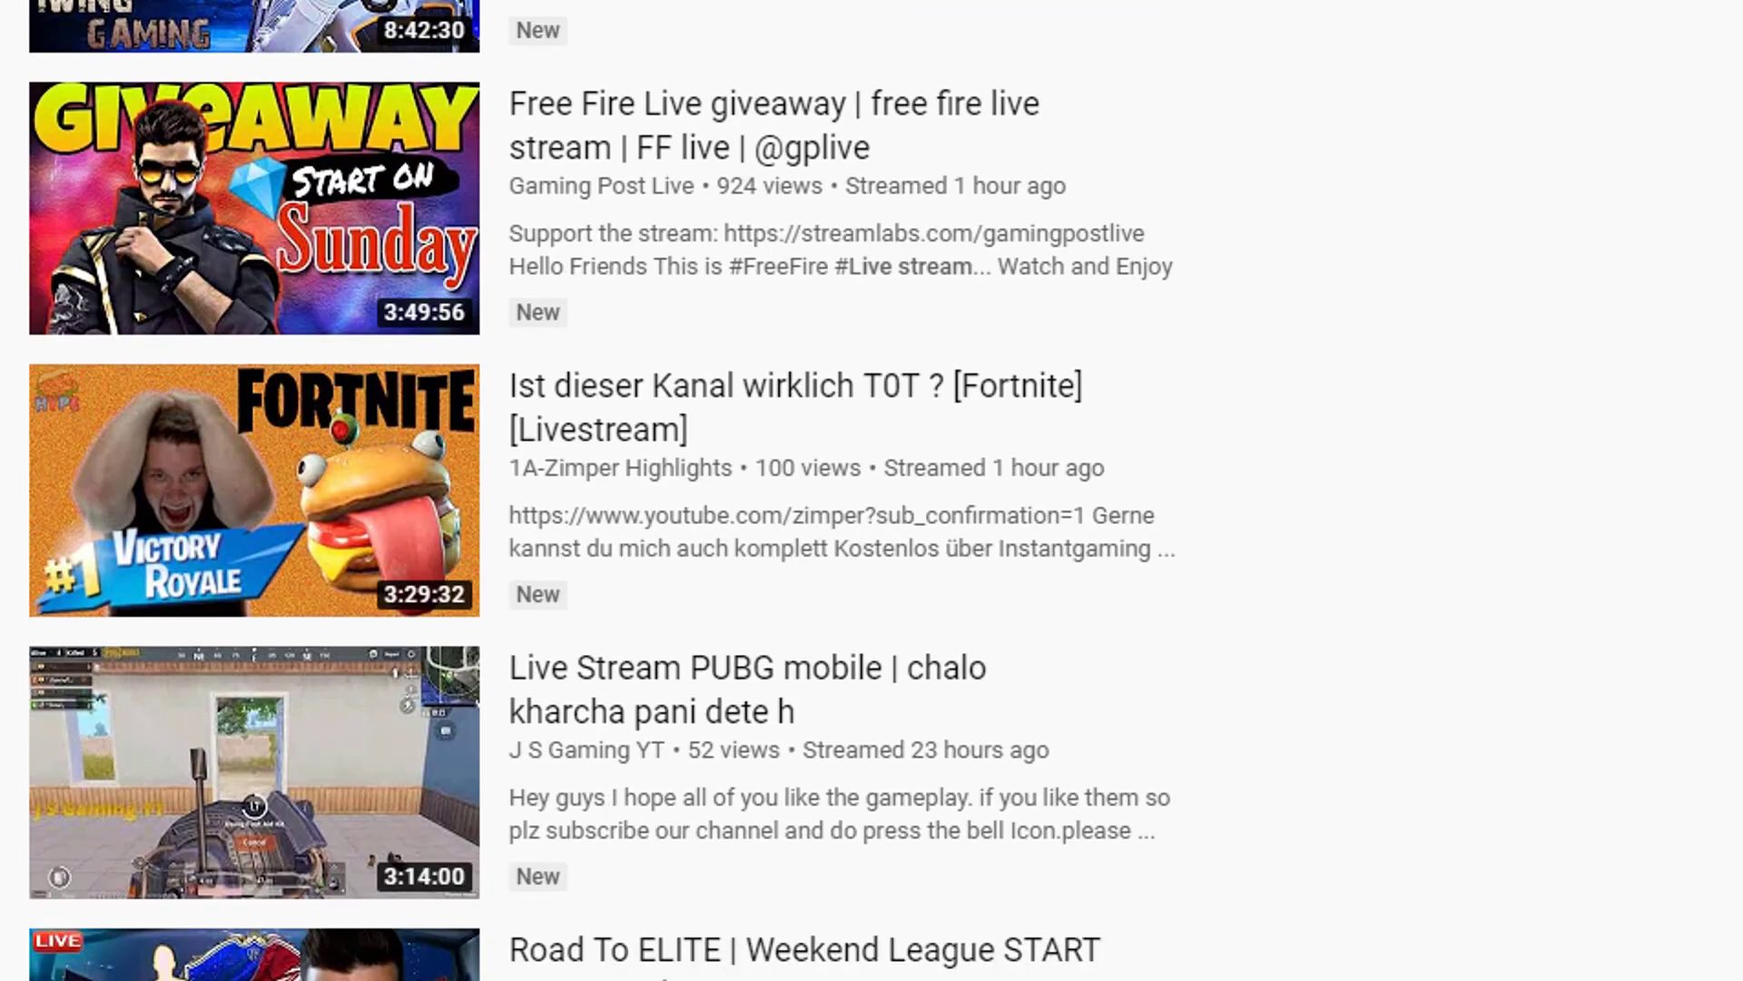
- Scroll down through the page, then switch windows from the taskbar
scroll(611, 669, "down", 2)
scroll(612, 669, "down", 2)
scroll(584, 662, "down", 2)
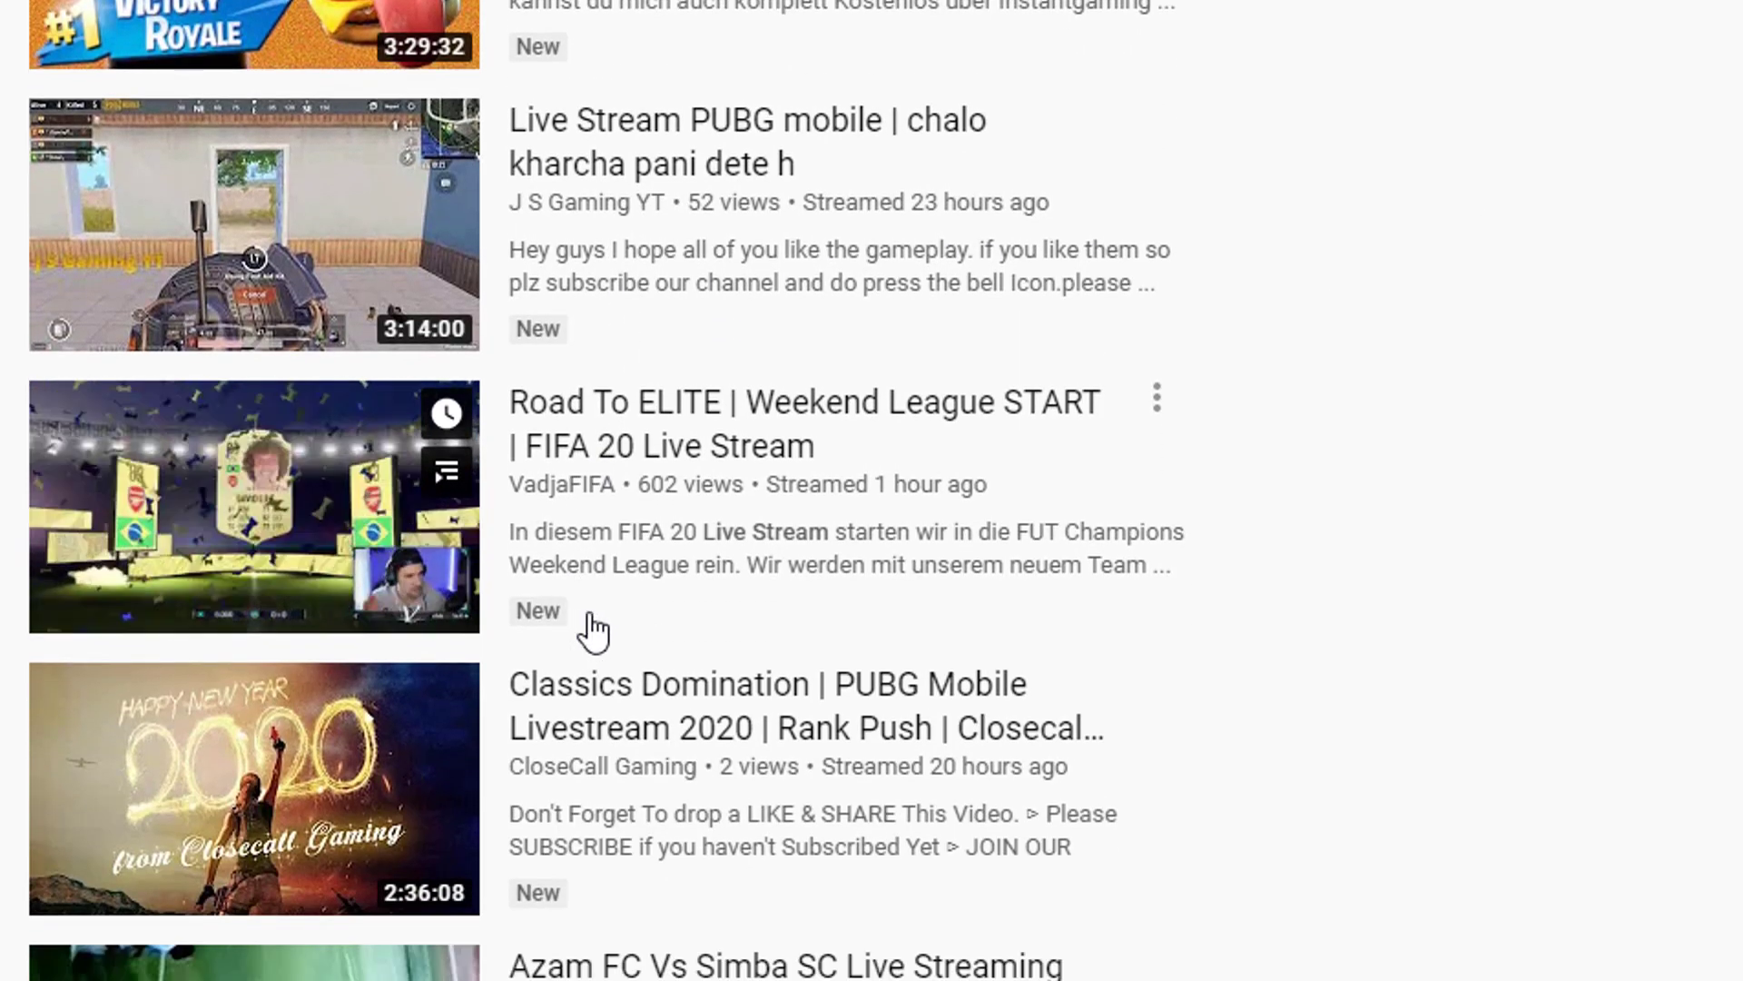
scroll(669, 526, "down", 2)
scroll(799, 555, "down", 2)
scroll(926, 508, "down", 2)
scroll(926, 513, "down", 2)
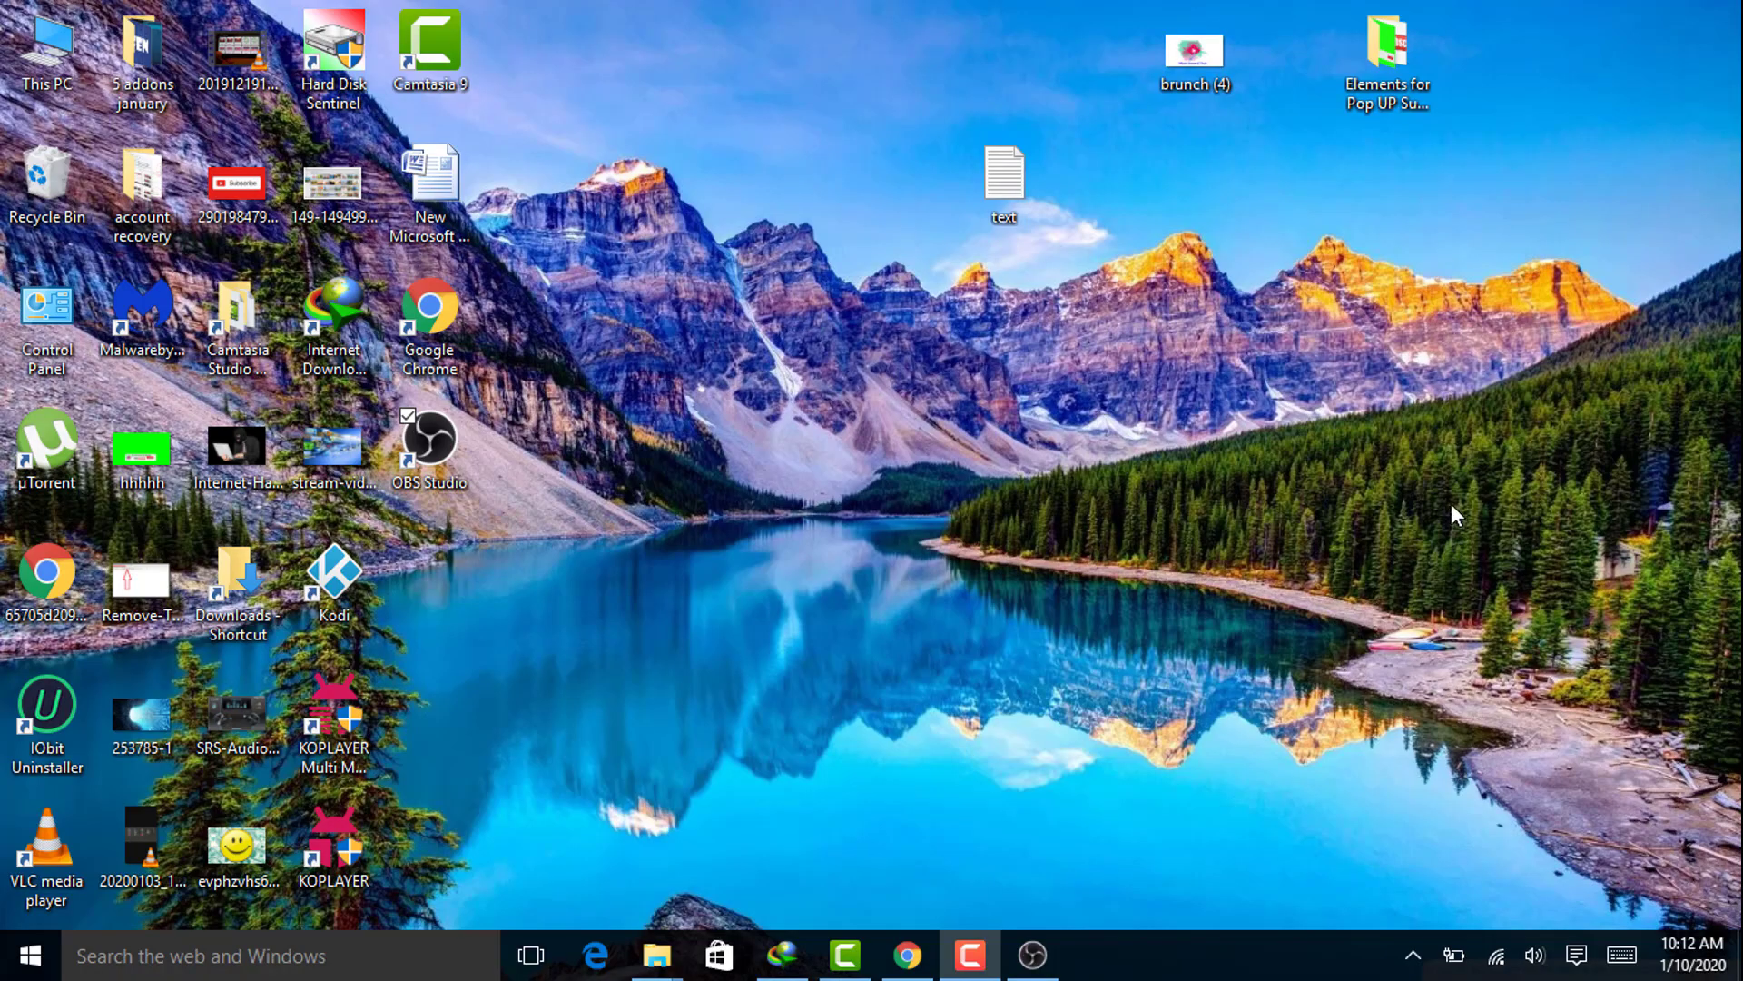
left_click(1032, 954)
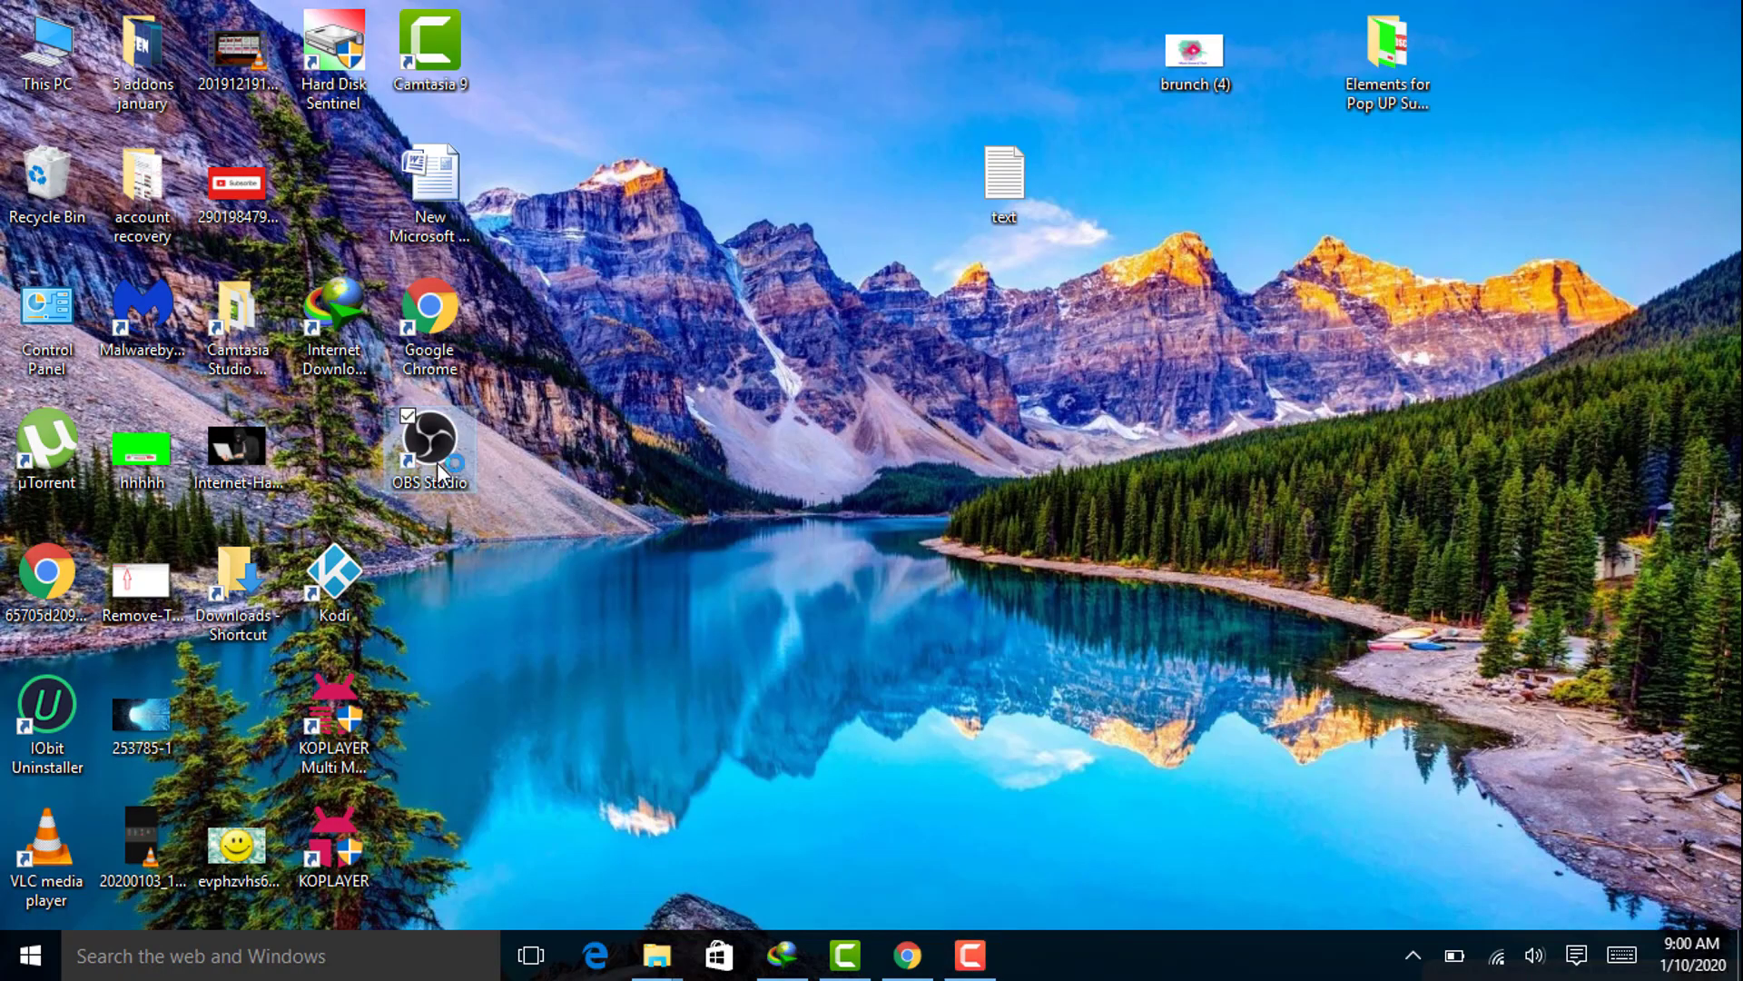
- Show the OBS Studio setup, confirm the internet connection, and launch Google Chrome
double_click(439, 472)
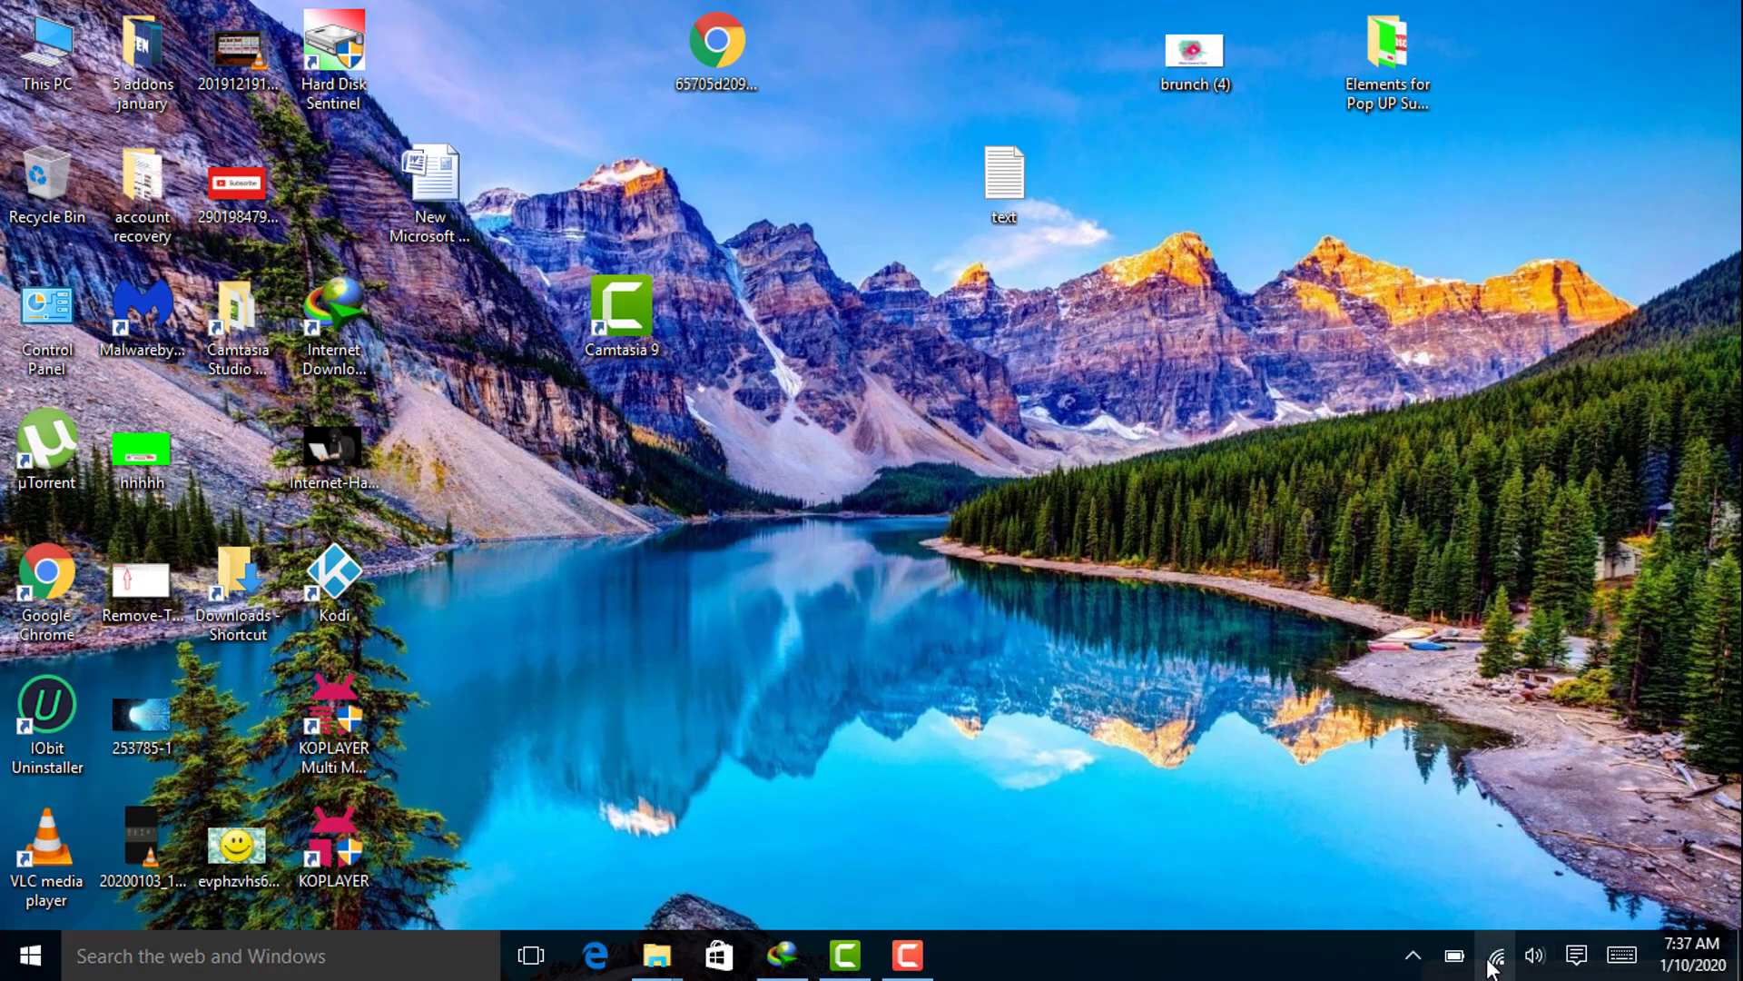
left_click(1496, 956)
double_click(46, 577)
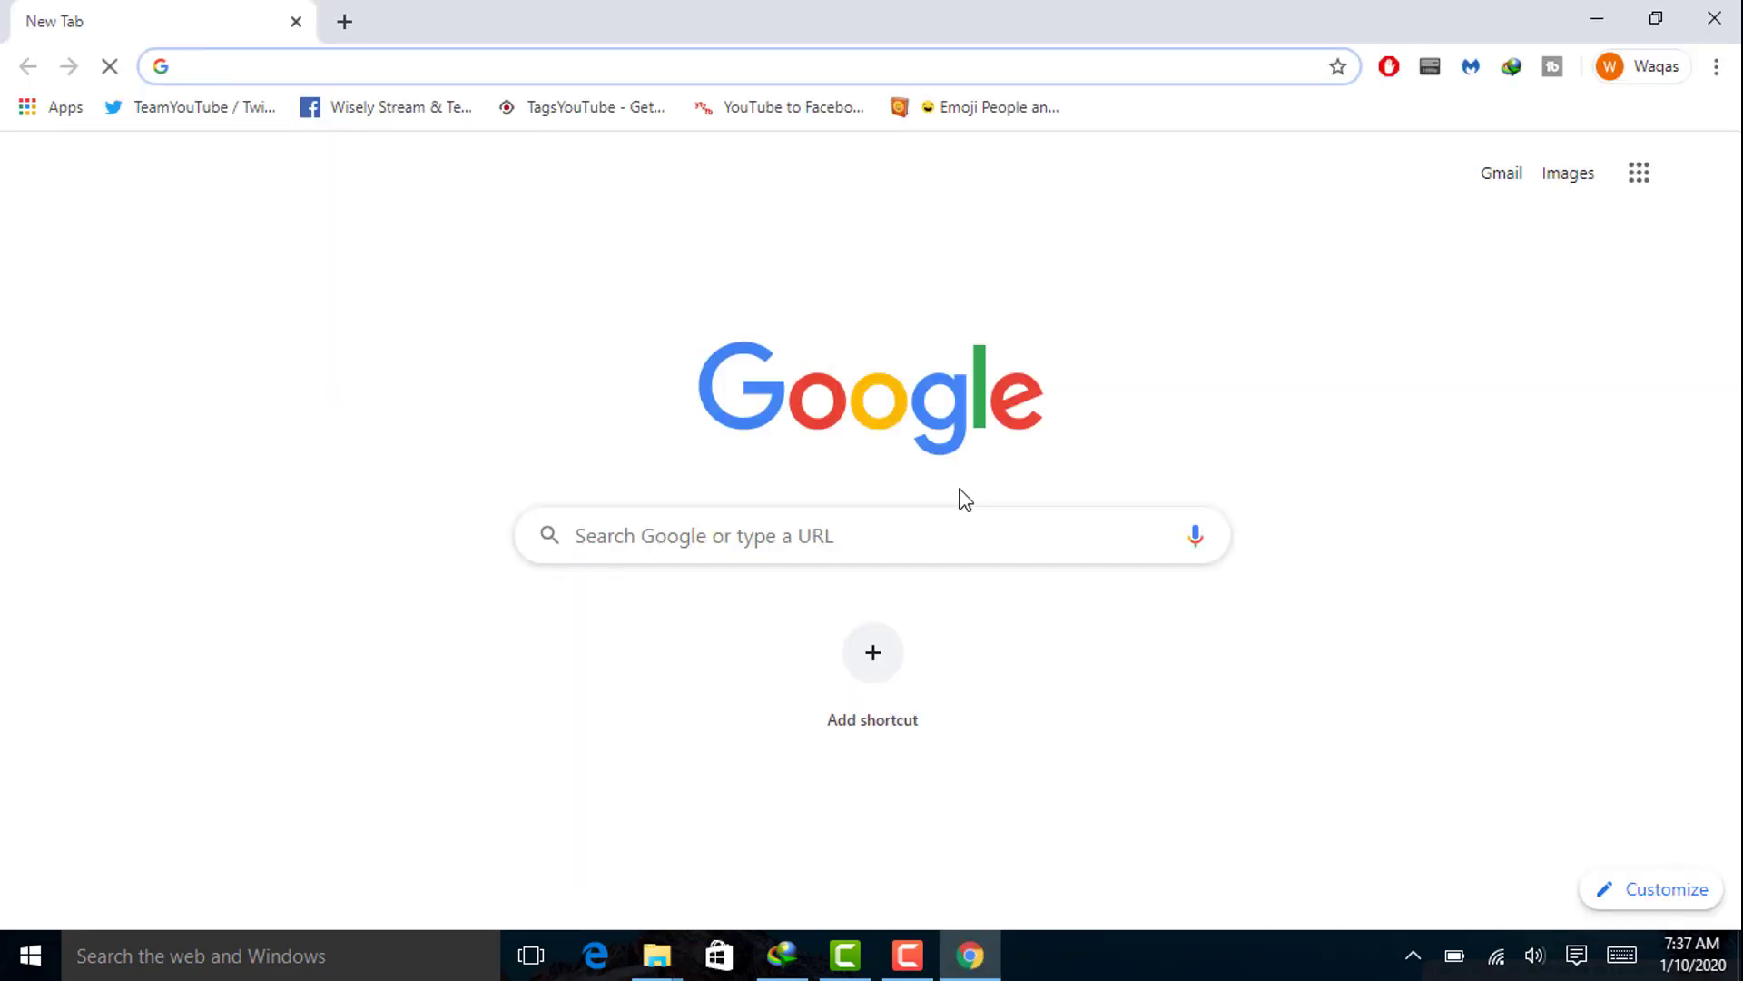
- Go to obsproject.com and download the OBS Studio 24.0.3 Windows installer
left_click(654, 67)
type("obsproject.com")
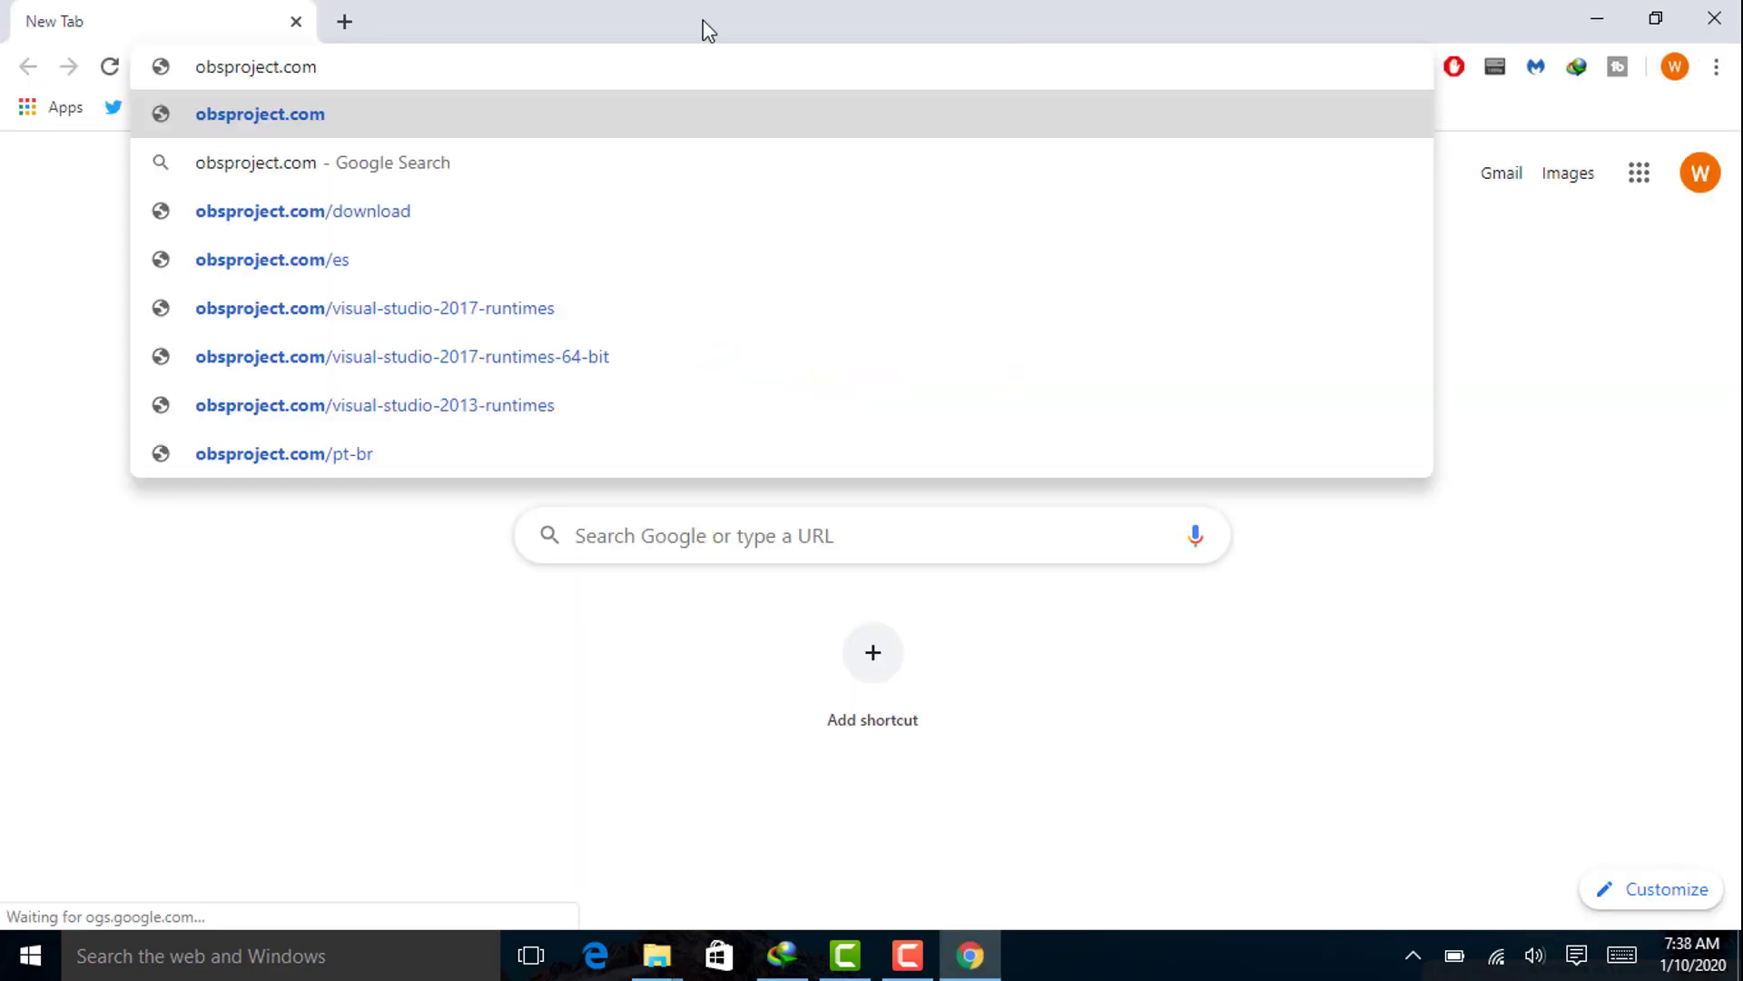
key("Return")
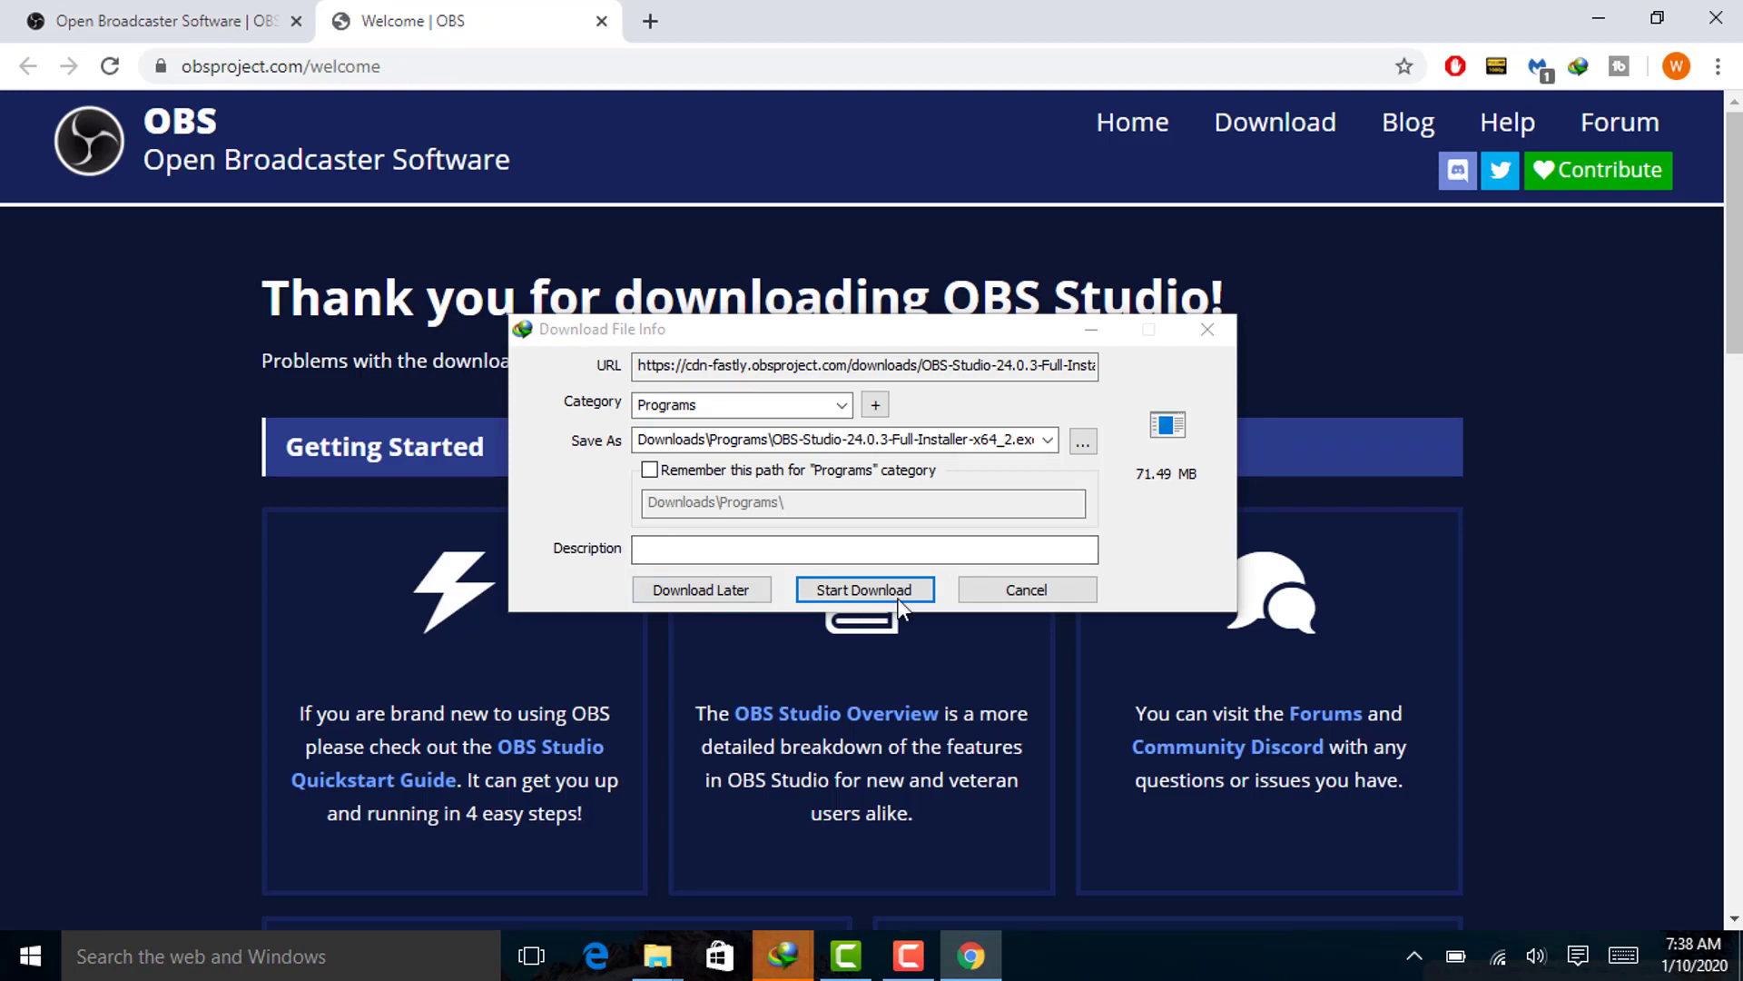
left_click(895, 592)
left_click(911, 871)
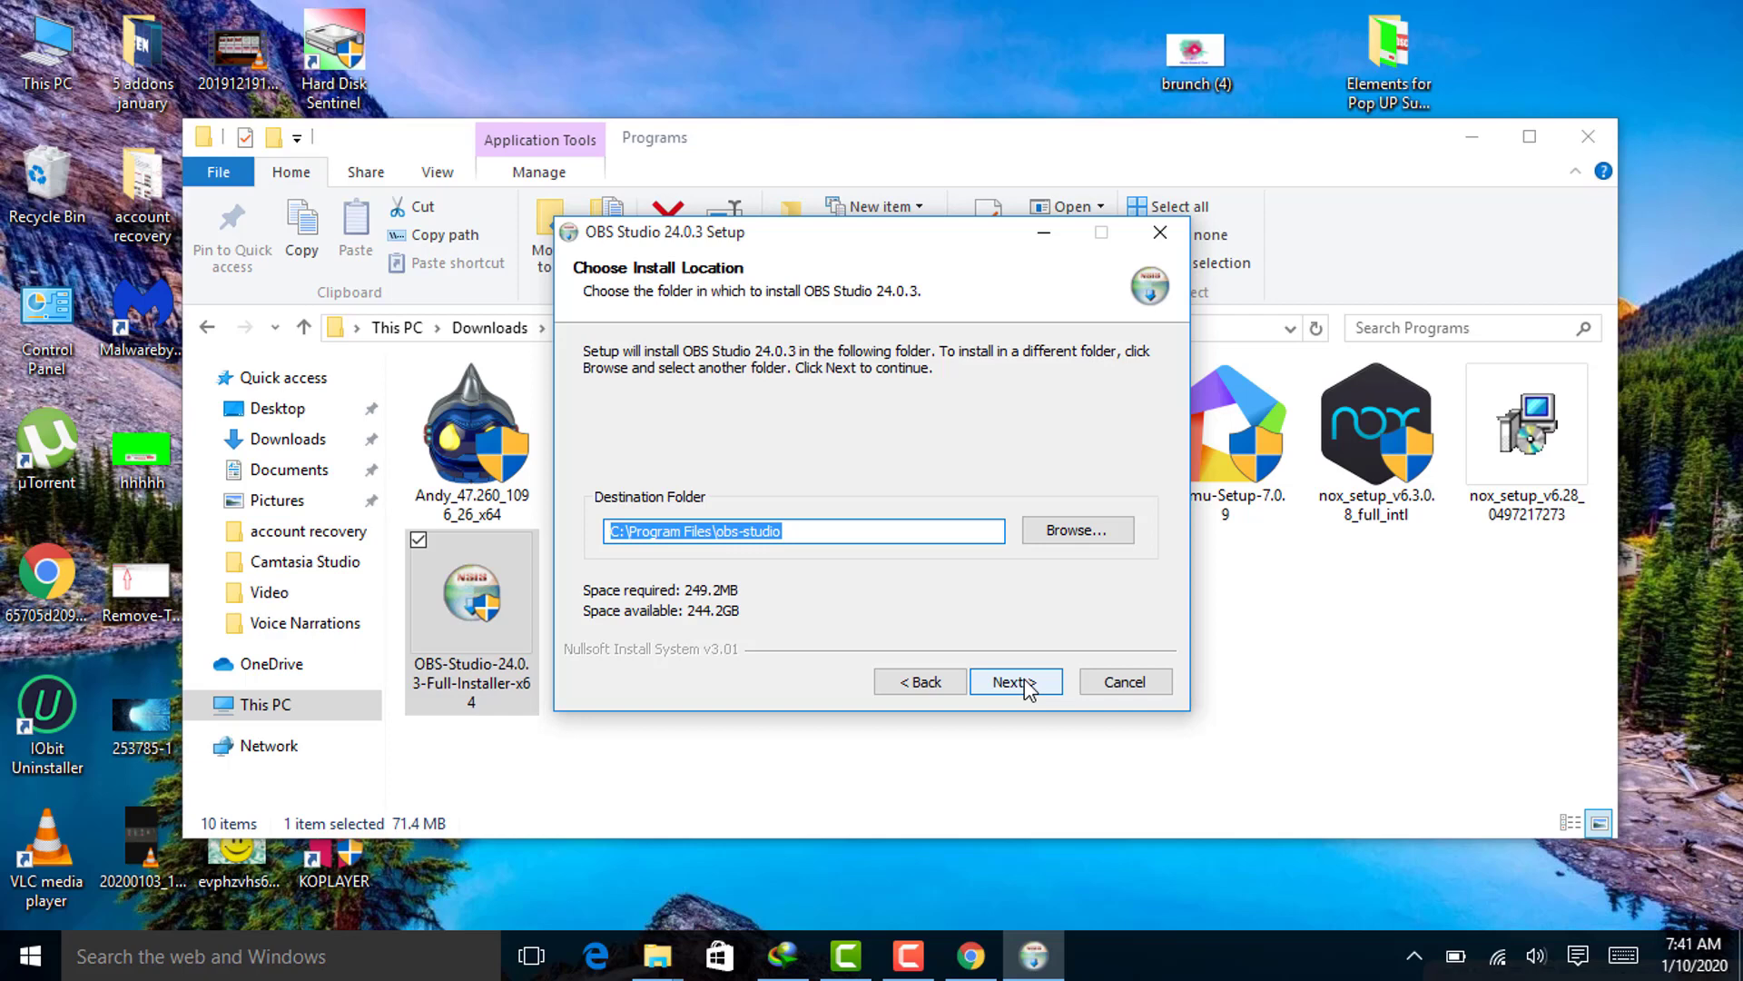
- Install OBS Studio 24.0.3 into C:\Program Files\obs-studio and launch it from the desktop shortcut
left_click(1026, 682)
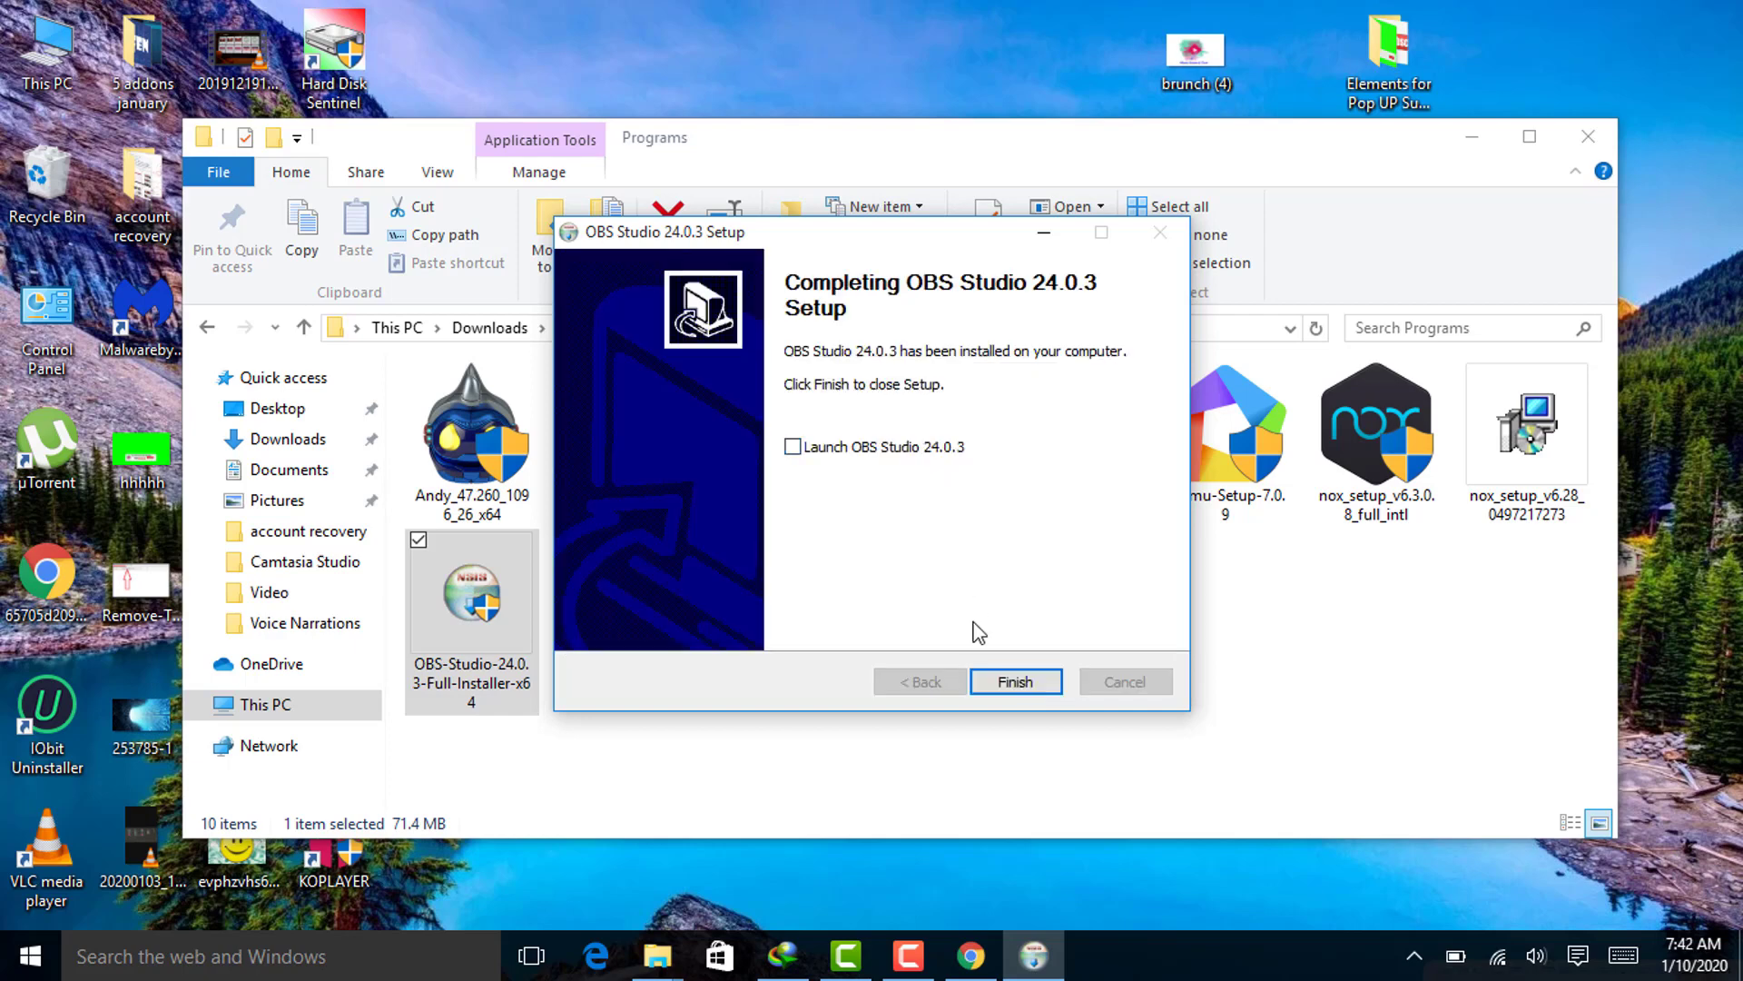
left_click(1014, 682)
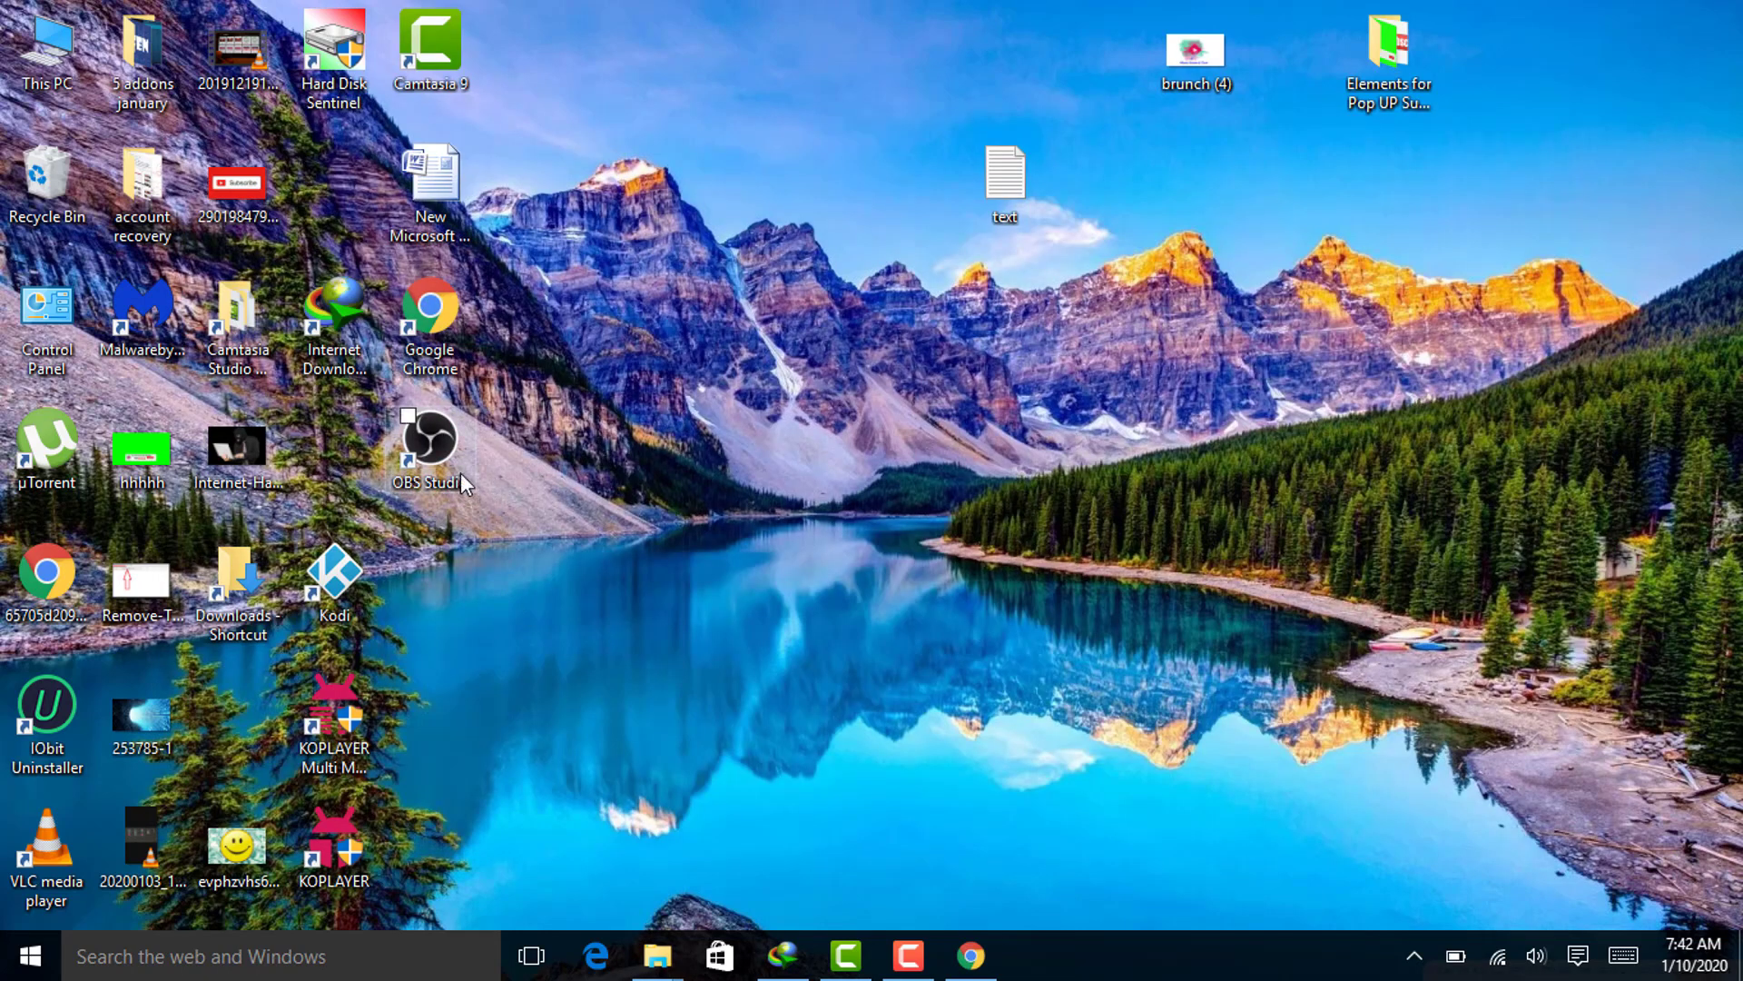
mouse_move(428, 450)
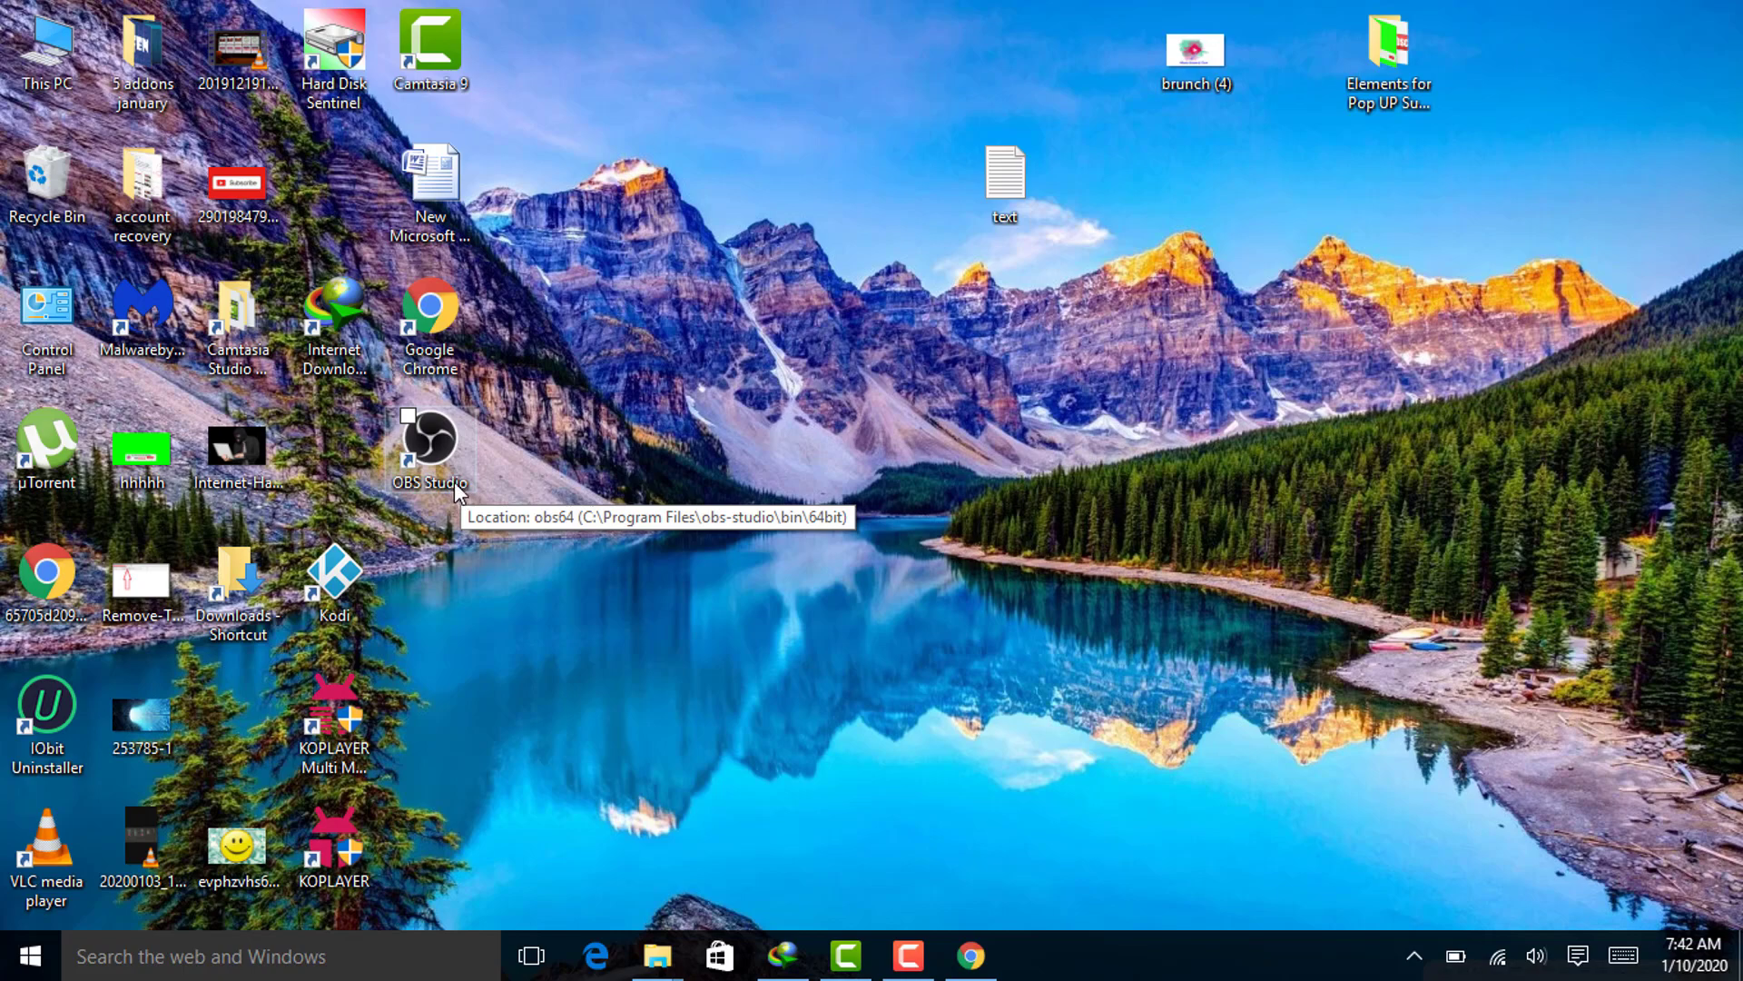
double_click(456, 493)
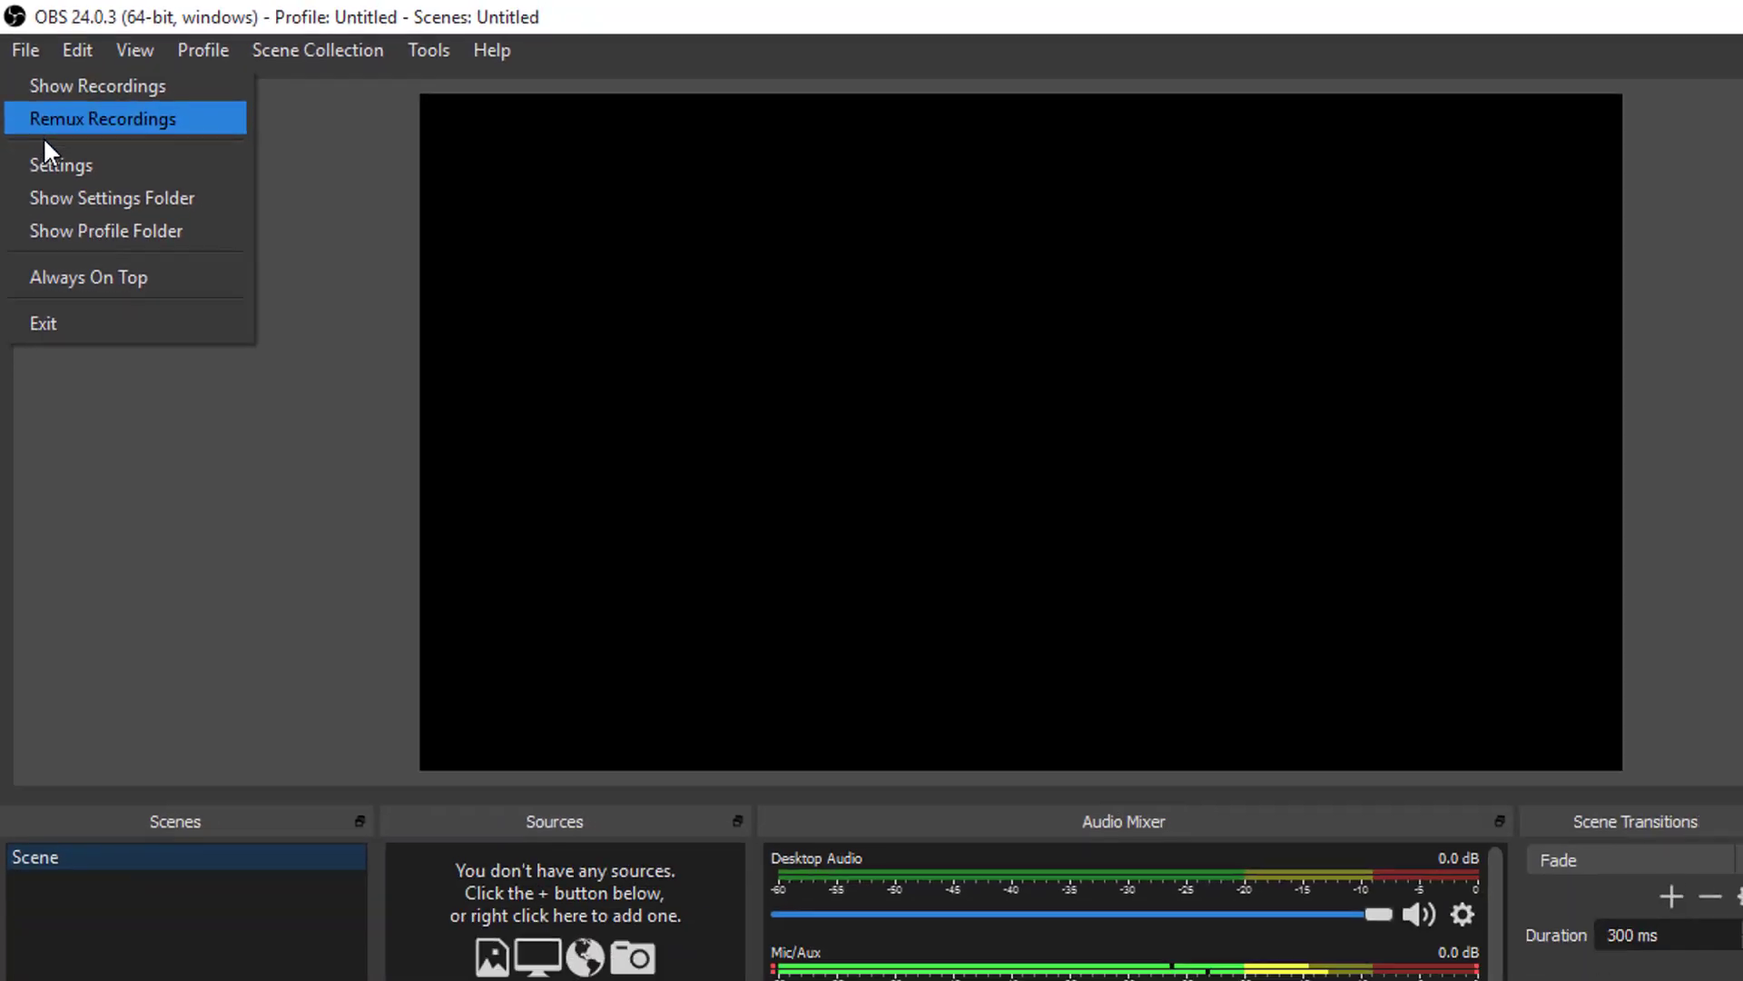
- Set the Stream service to YouTube / YouTube Gaming in OBS Settings, ready for the stream key
left_click(53, 214)
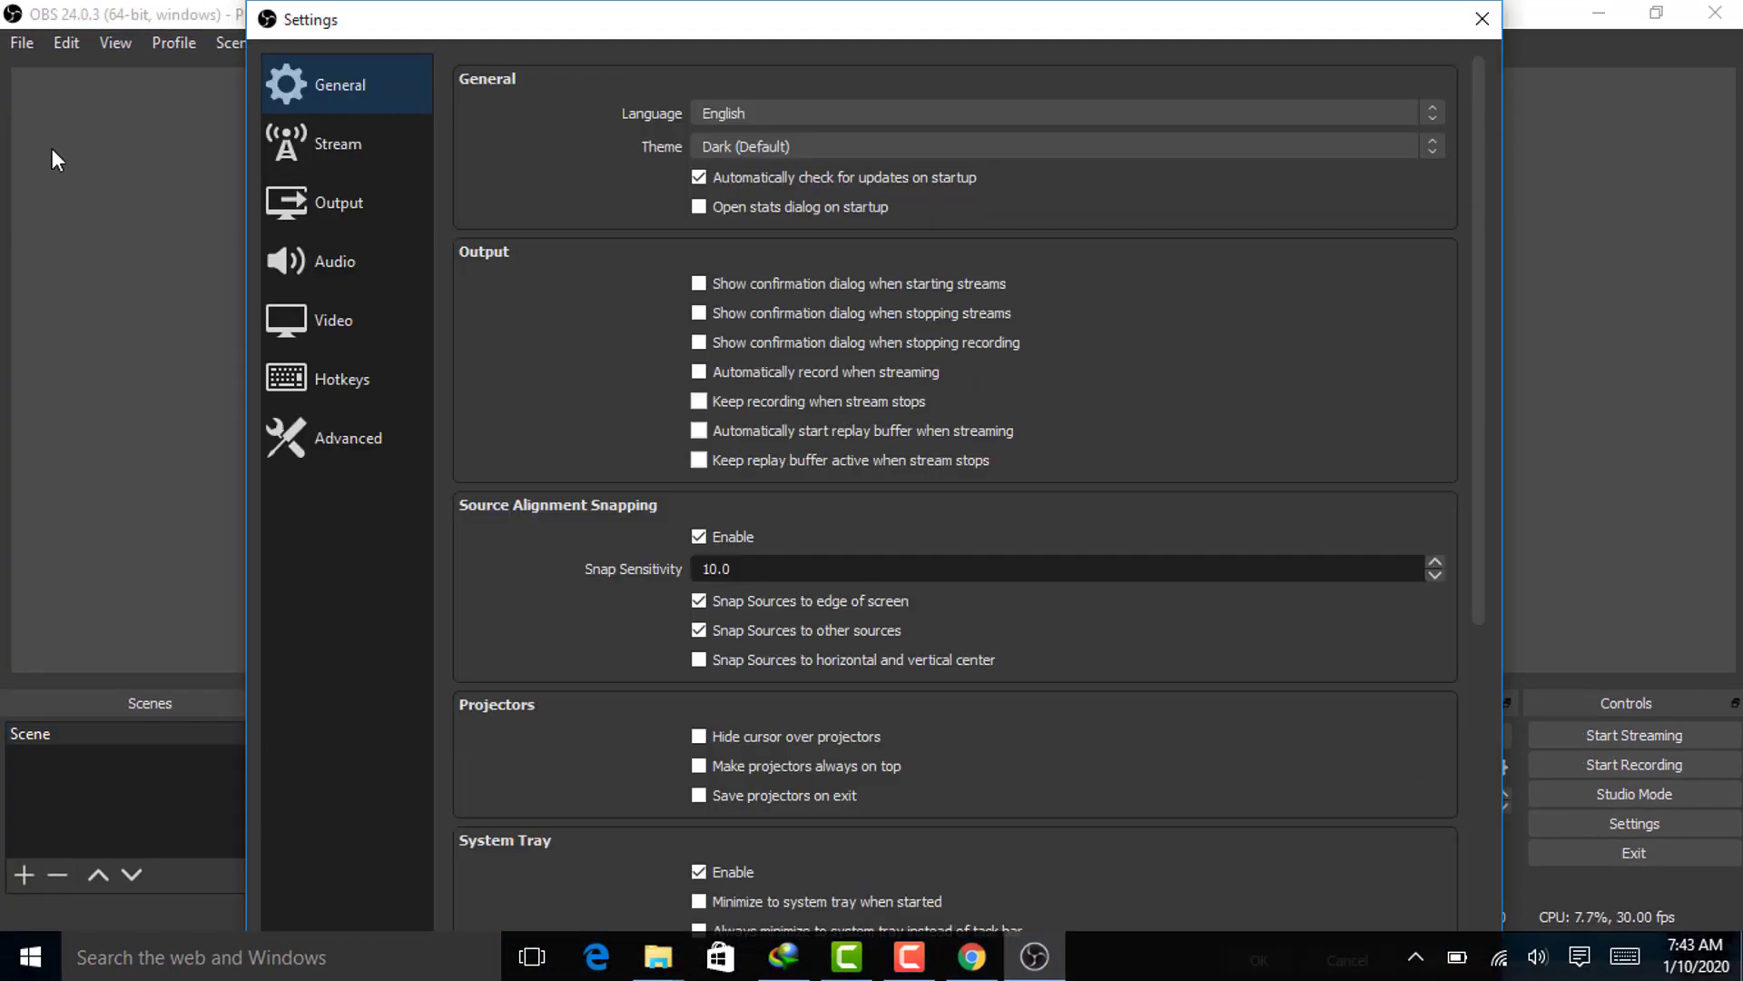
left_click(368, 142)
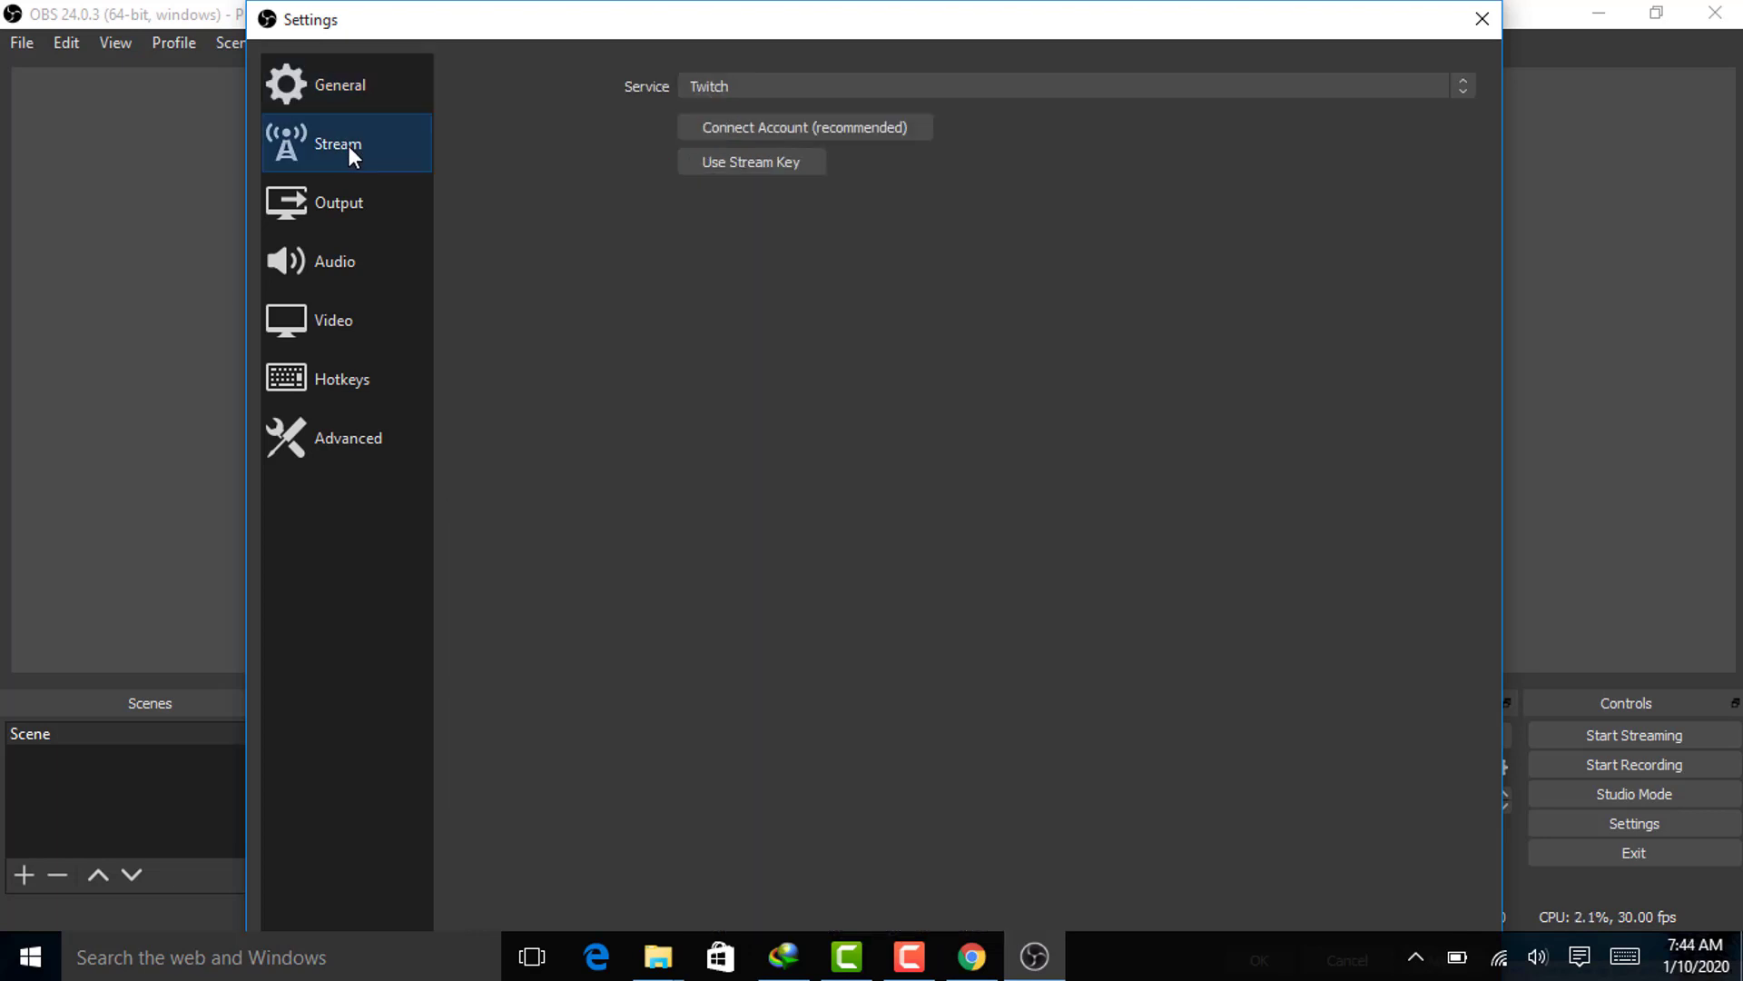
left_click(1020, 120)
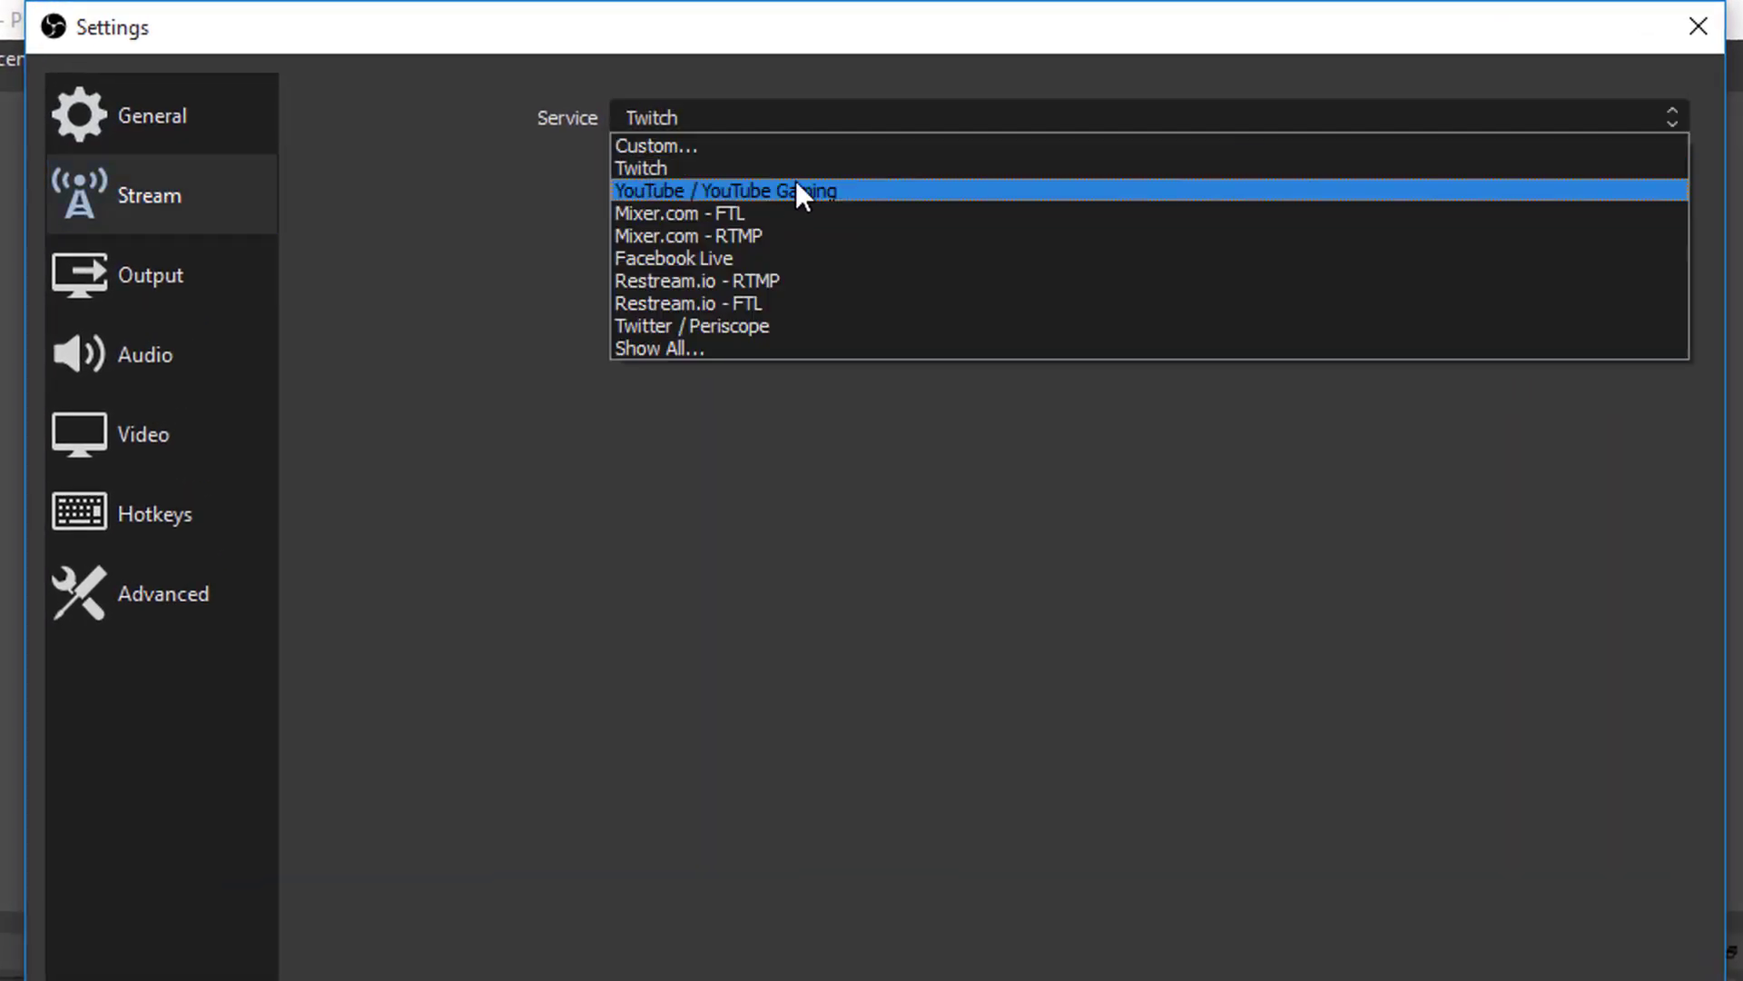
left_click(739, 192)
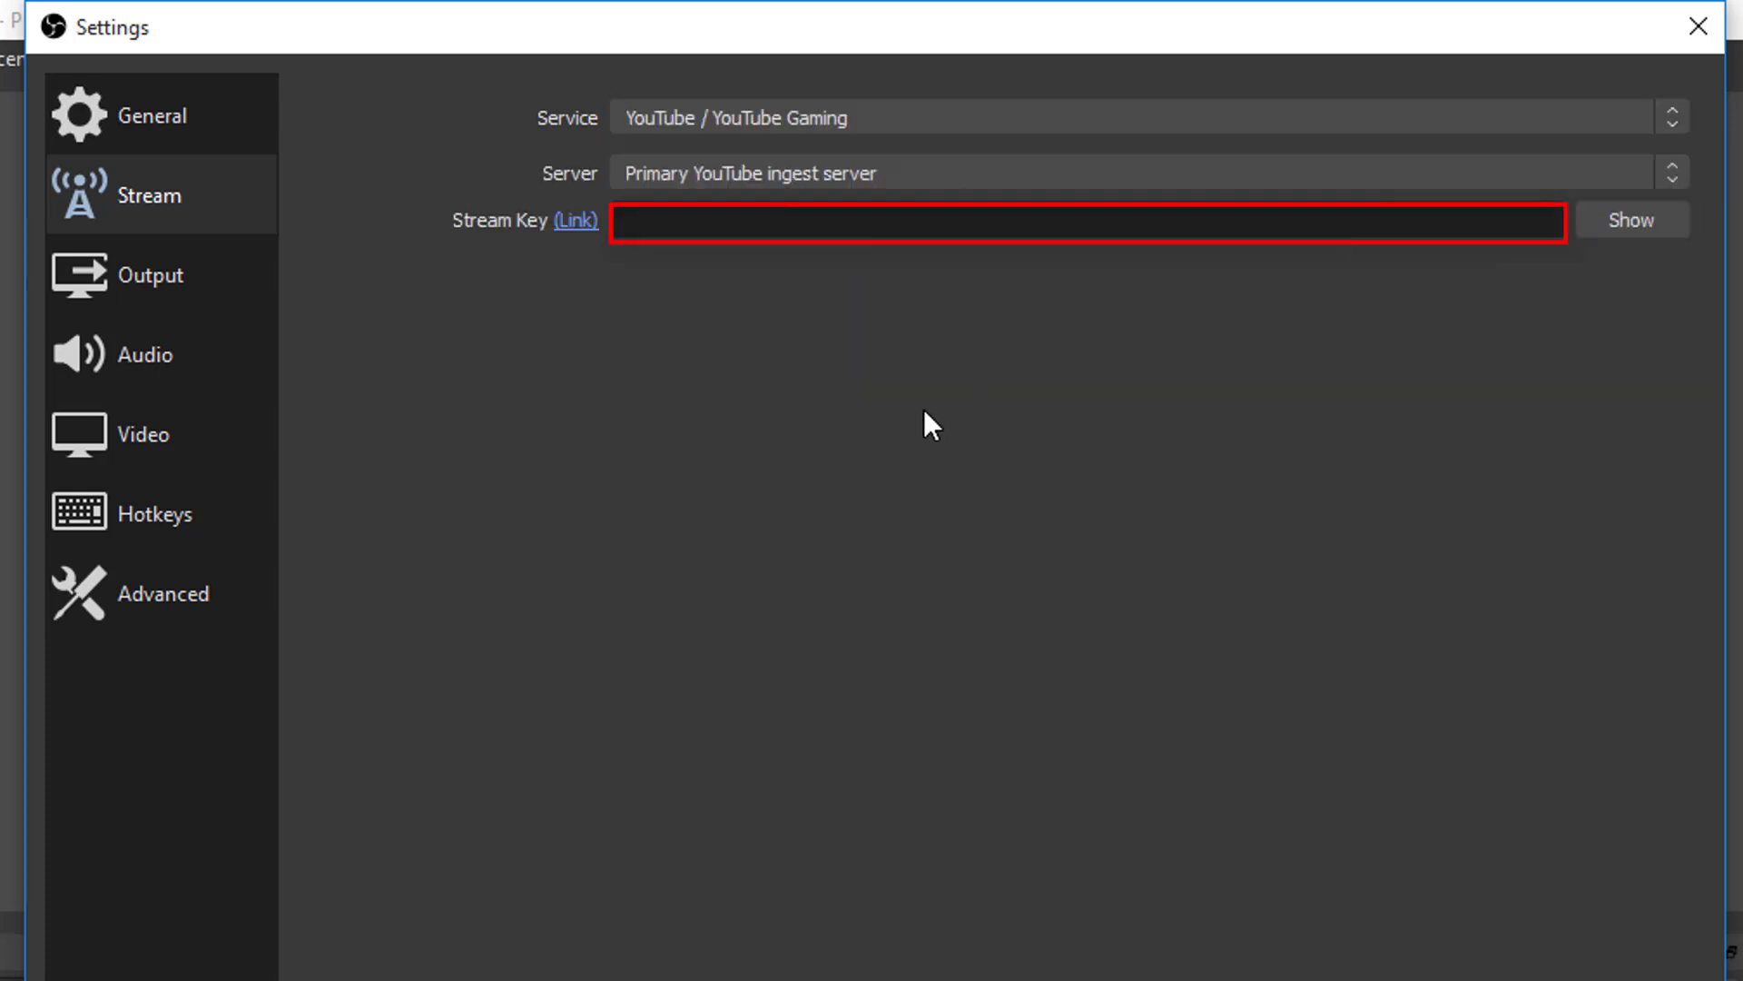
left_click(964, 218)
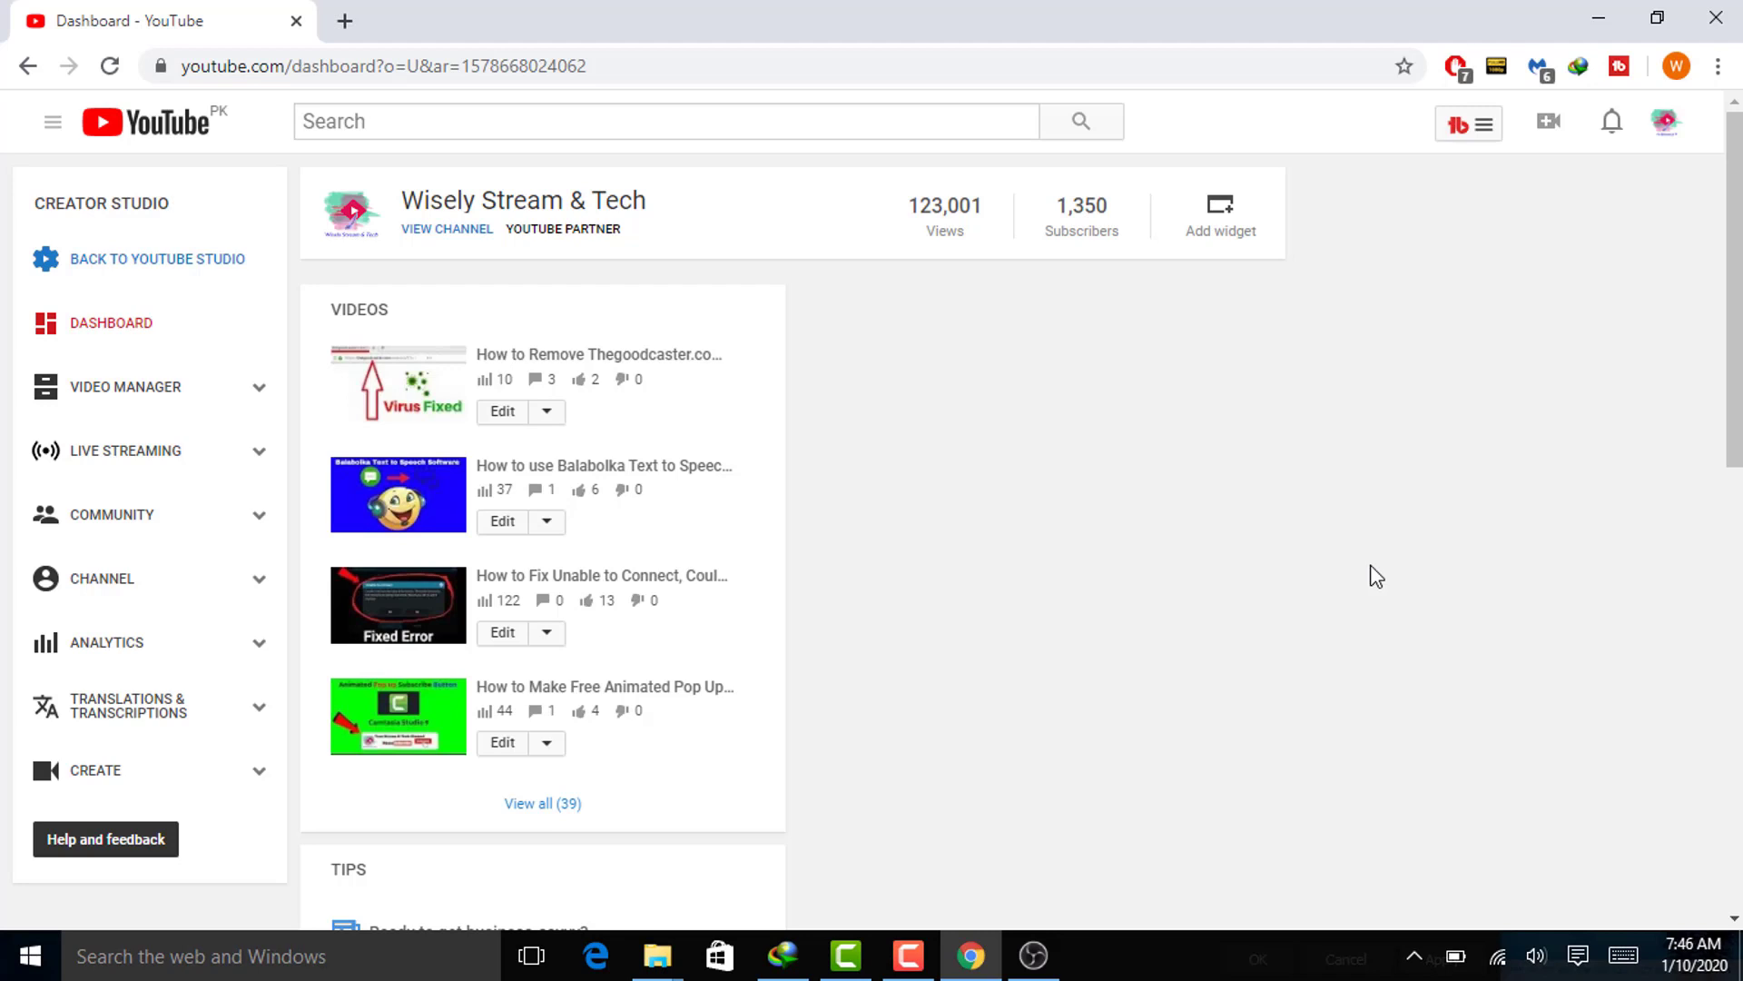
- Create a Public YouTube live stream titled 'i am checking stream'
left_click(1549, 122)
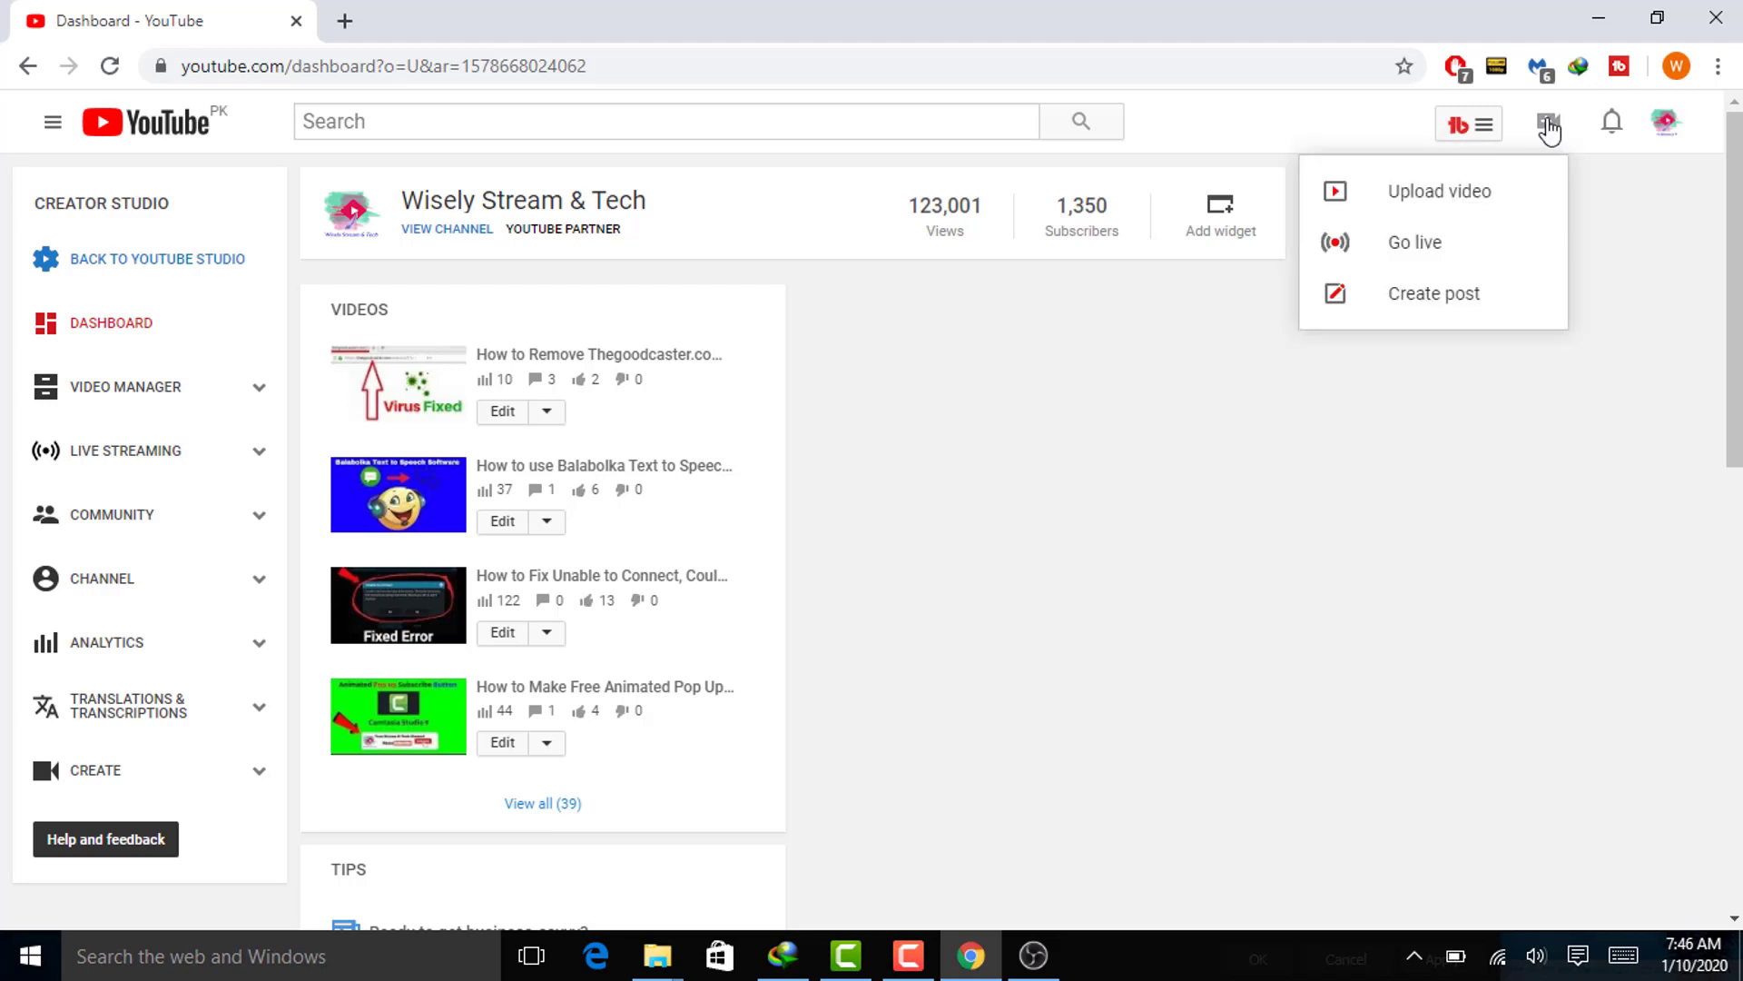
left_click(1482, 238)
type("i am checking stream")
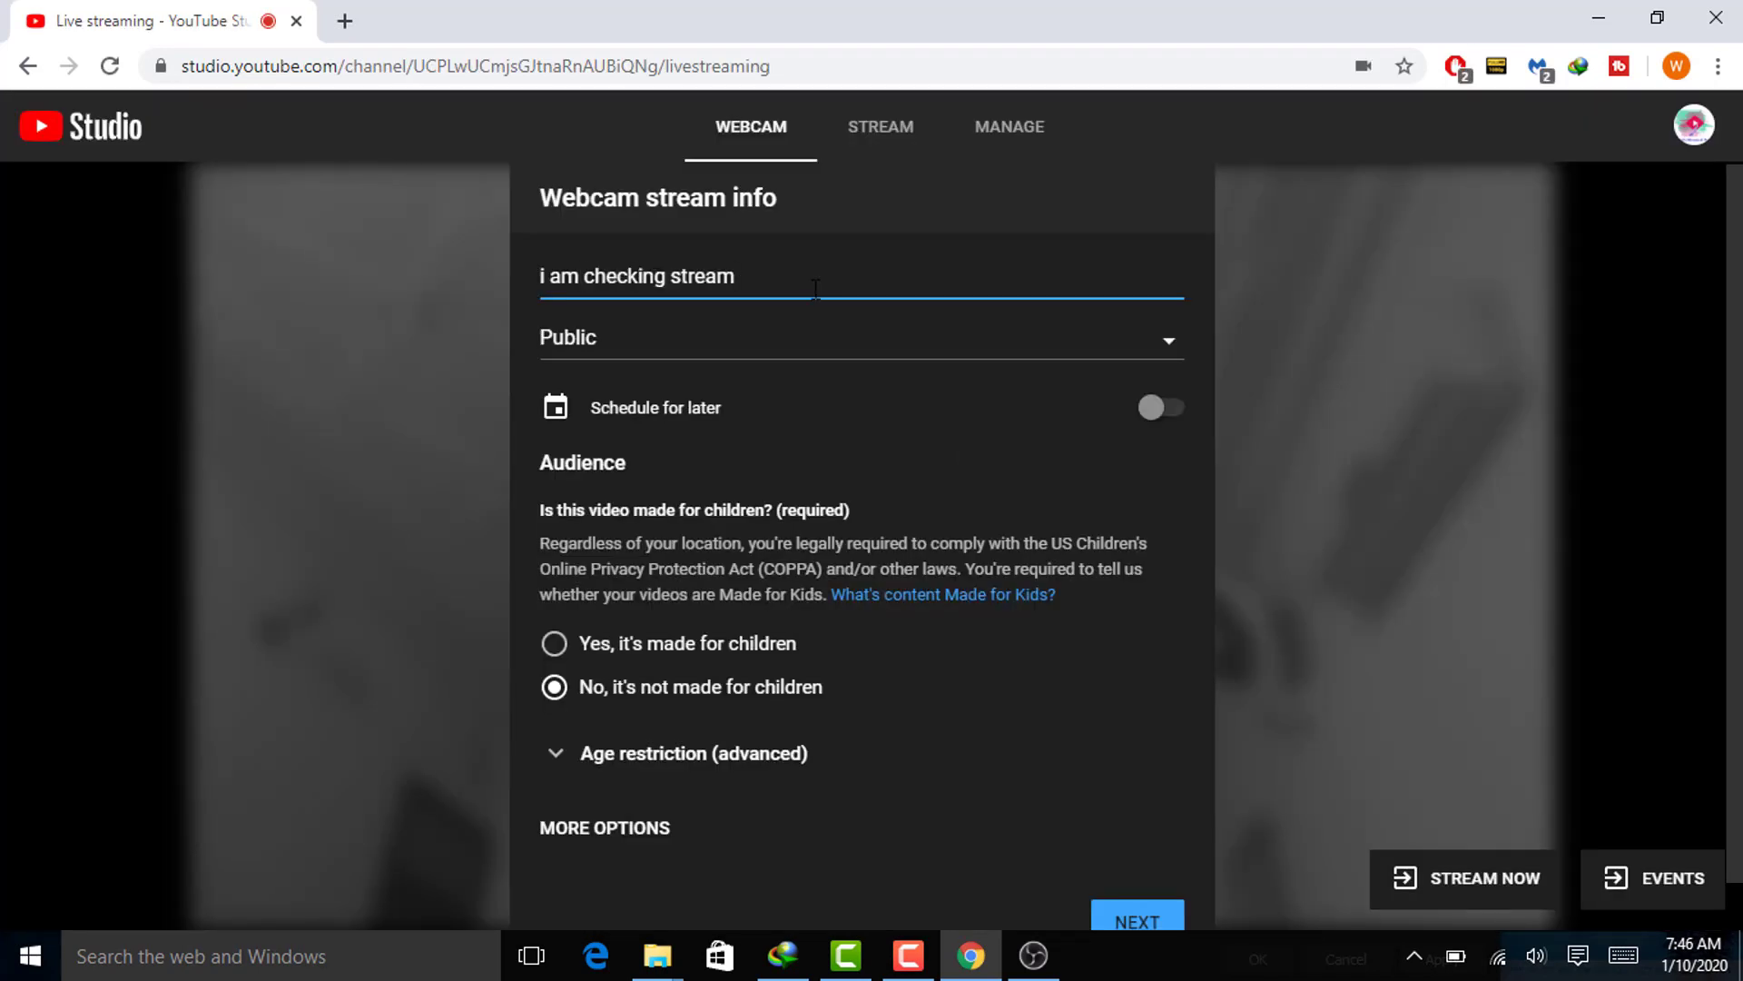
left_click(762, 346)
- Expand the stream's More options and Advanced settings, then return to the details form
scroll(653, 563, "down", 1)
left_click(604, 781)
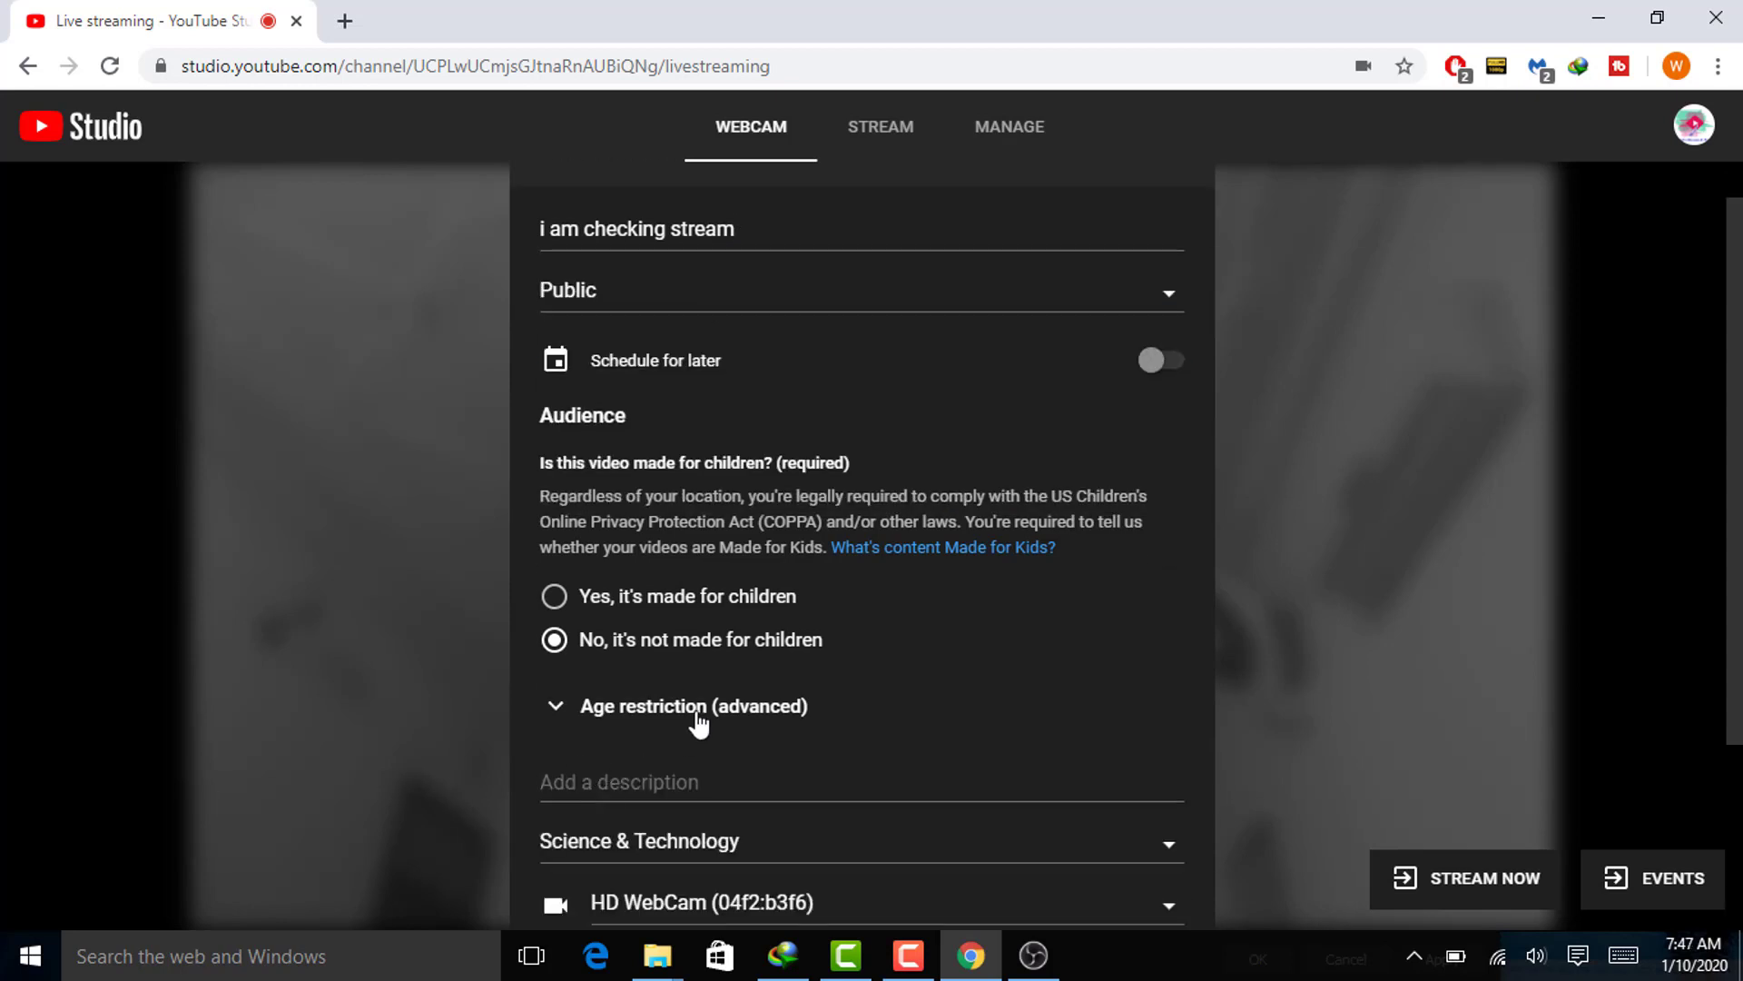
scroll(834, 603, "down", 1)
scroll(833, 607, "down", 3)
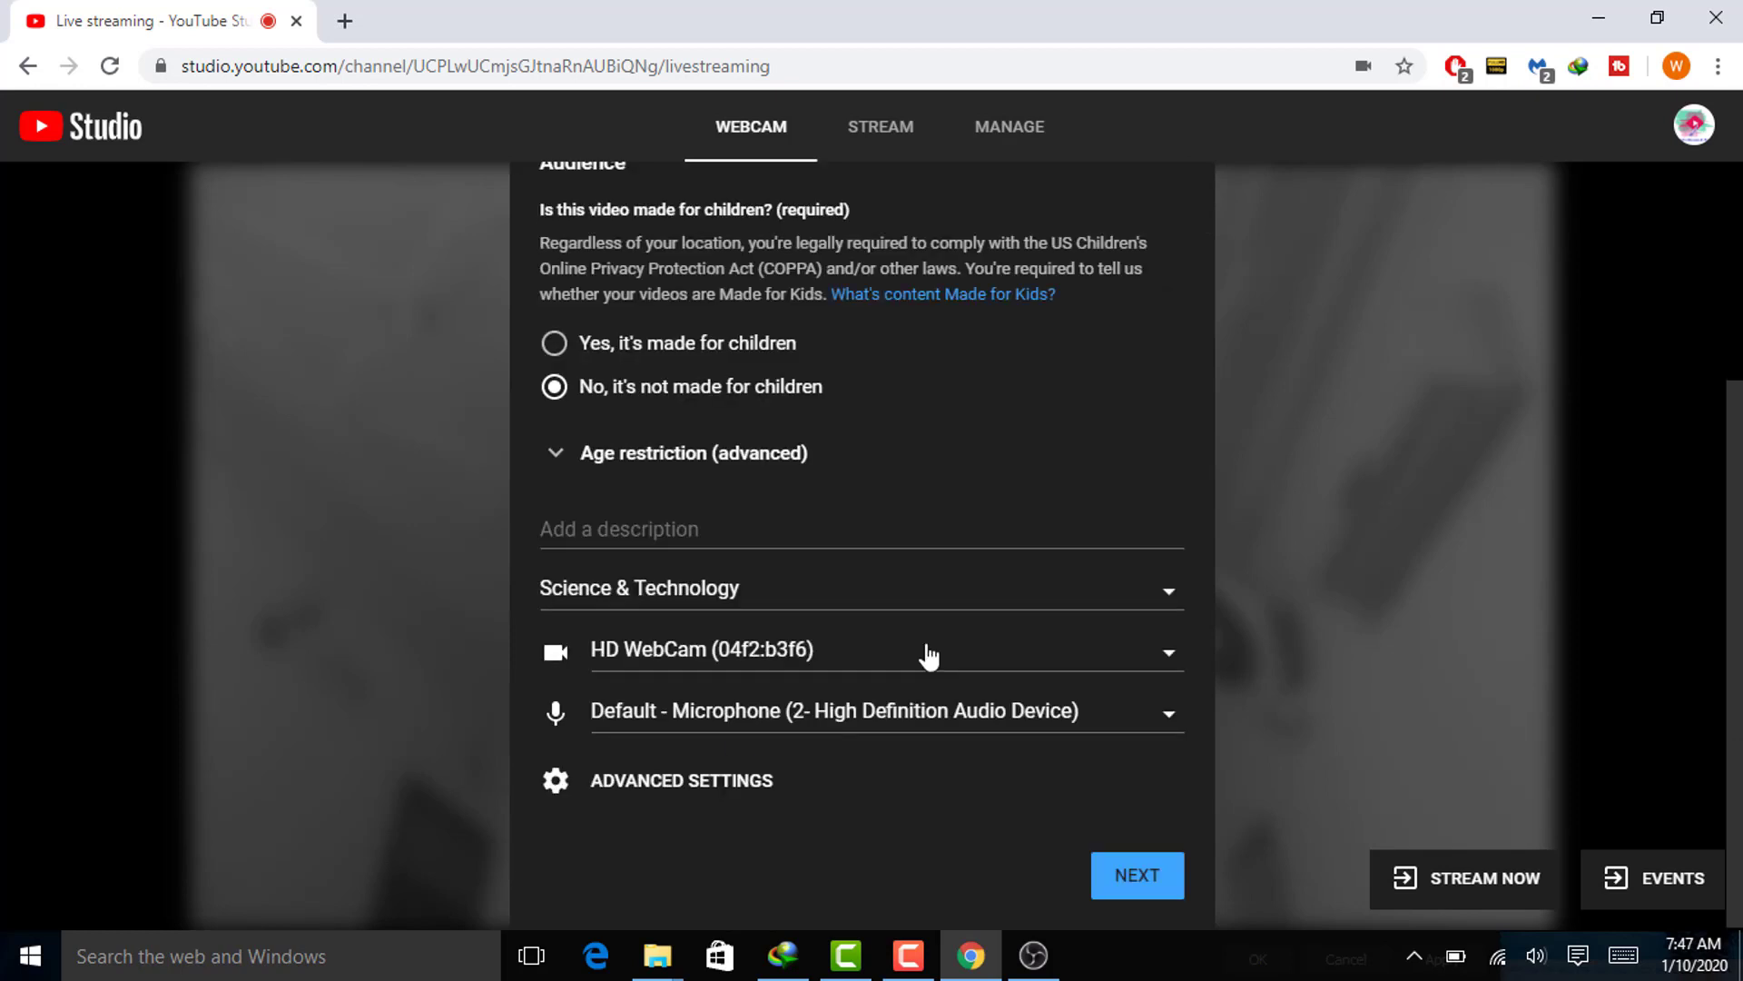
left_click(724, 799)
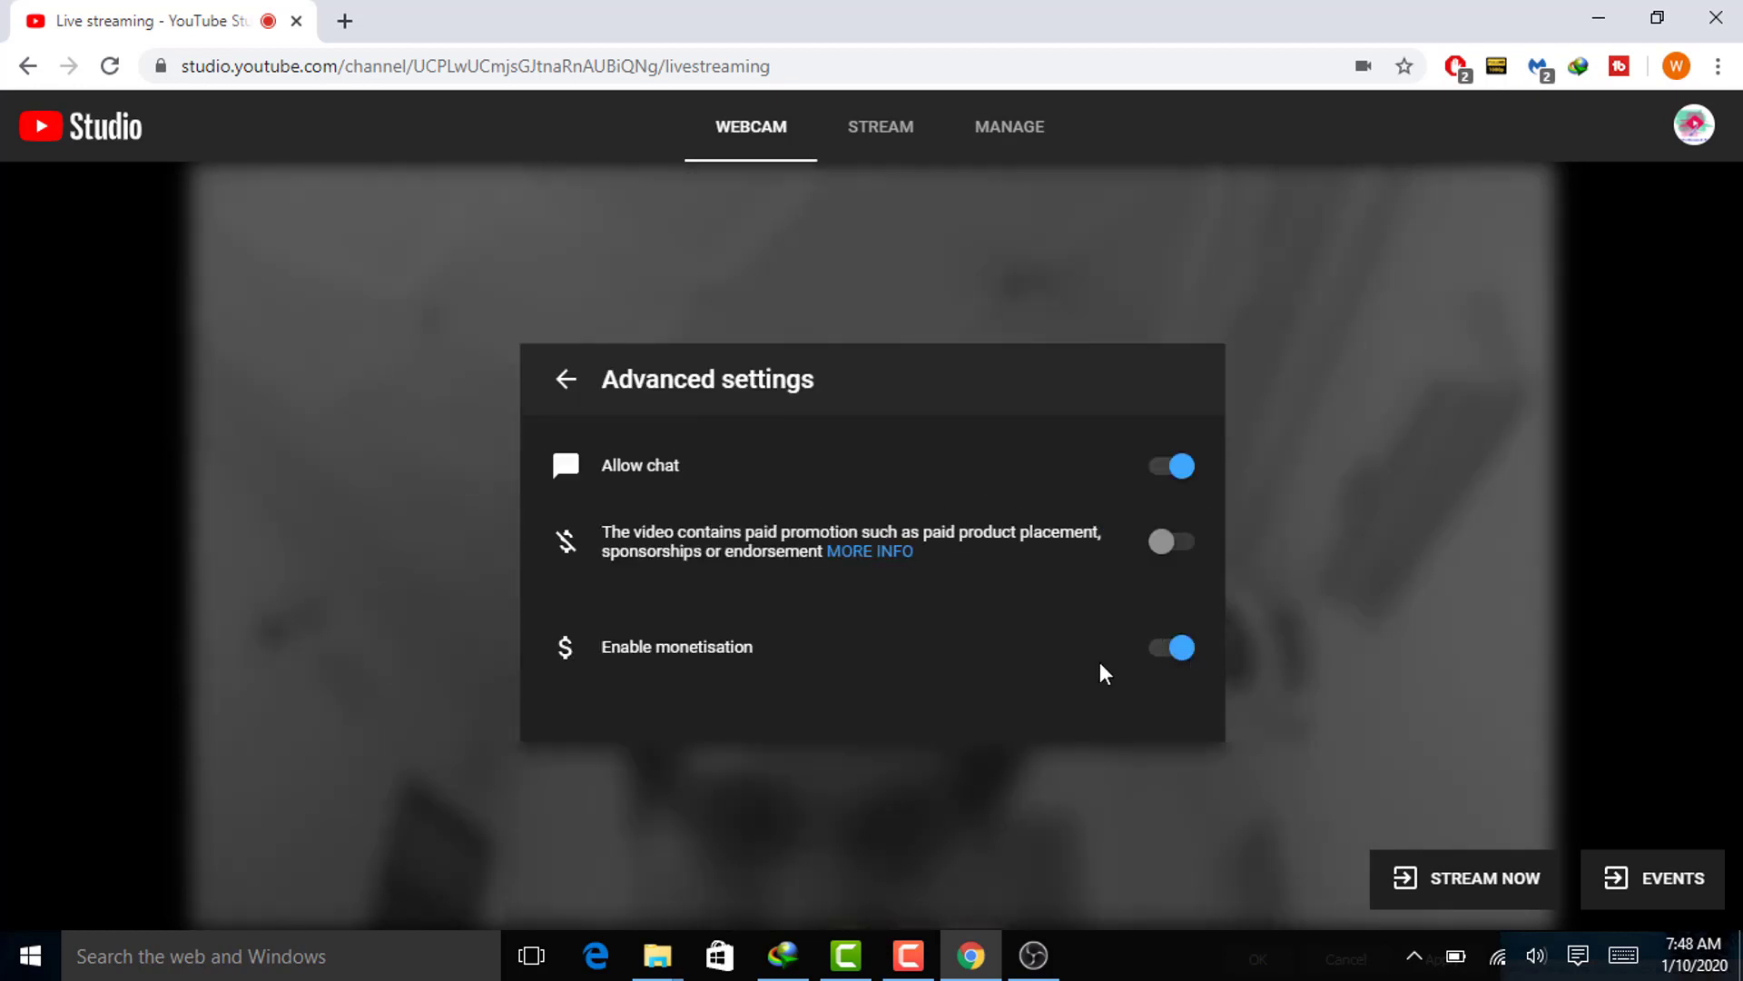
left_click(564, 377)
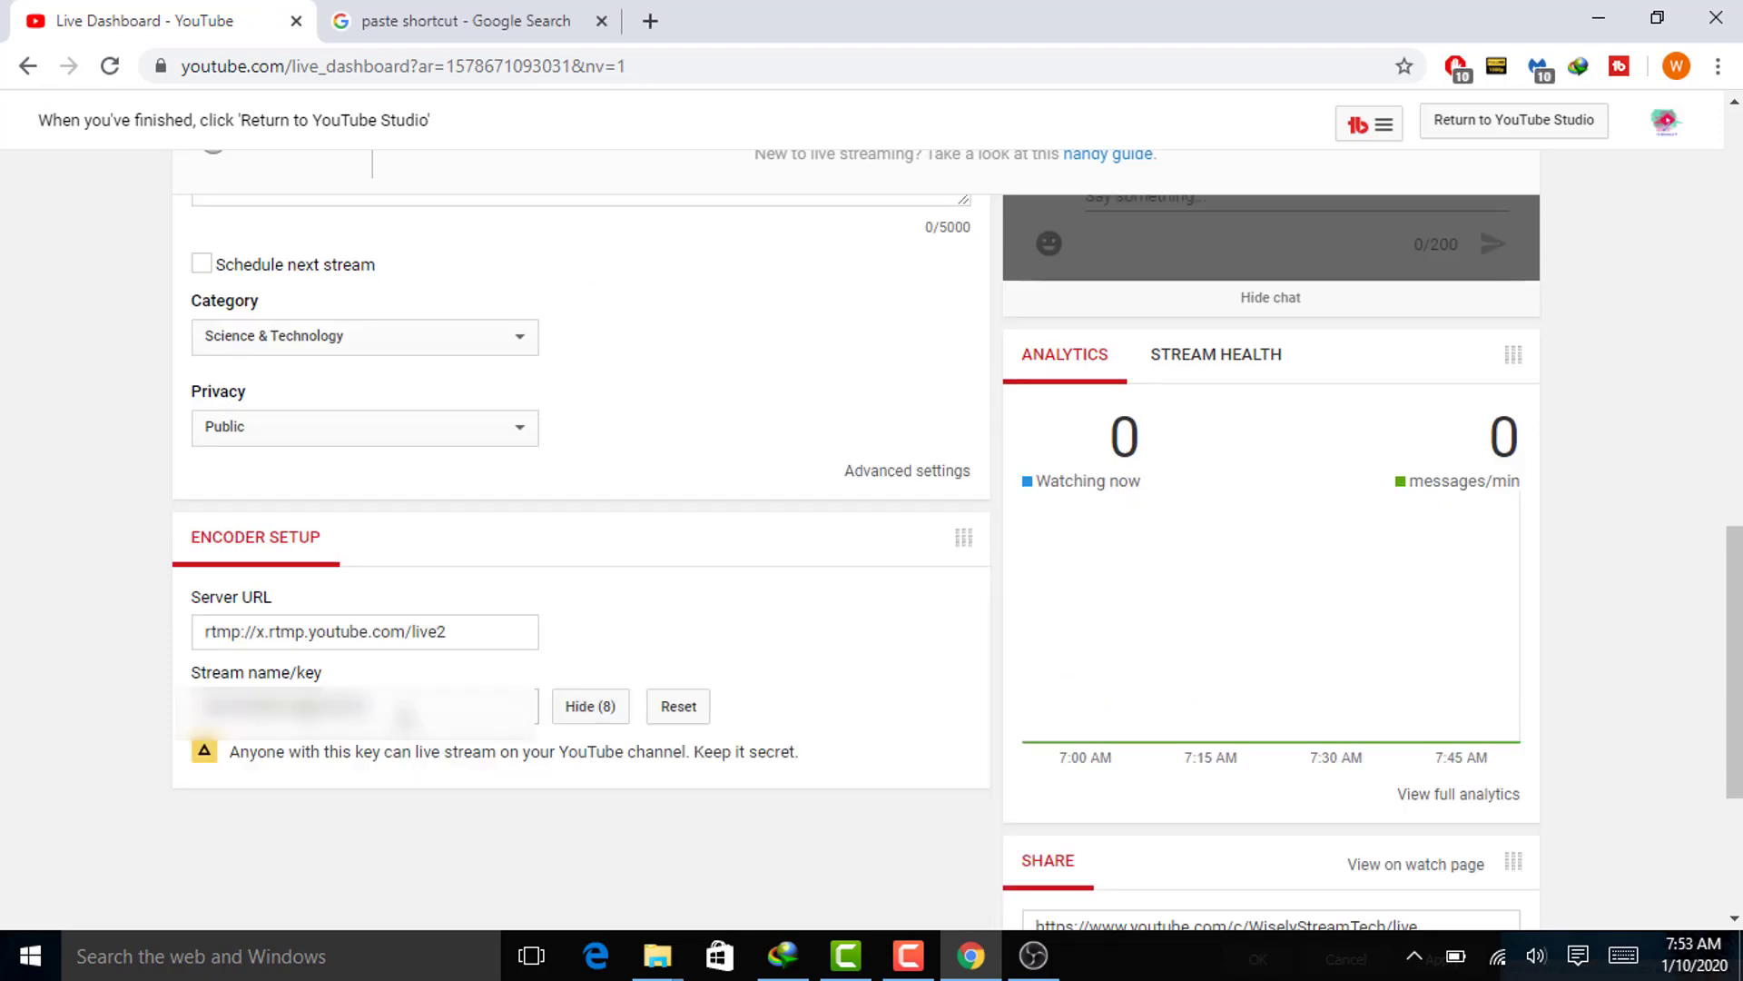
- Paste the revealed YouTube stream key into OBS's Stream Key field and apply the settings
left_click_drag(406, 725, 83, 714)
left_click(1033, 955)
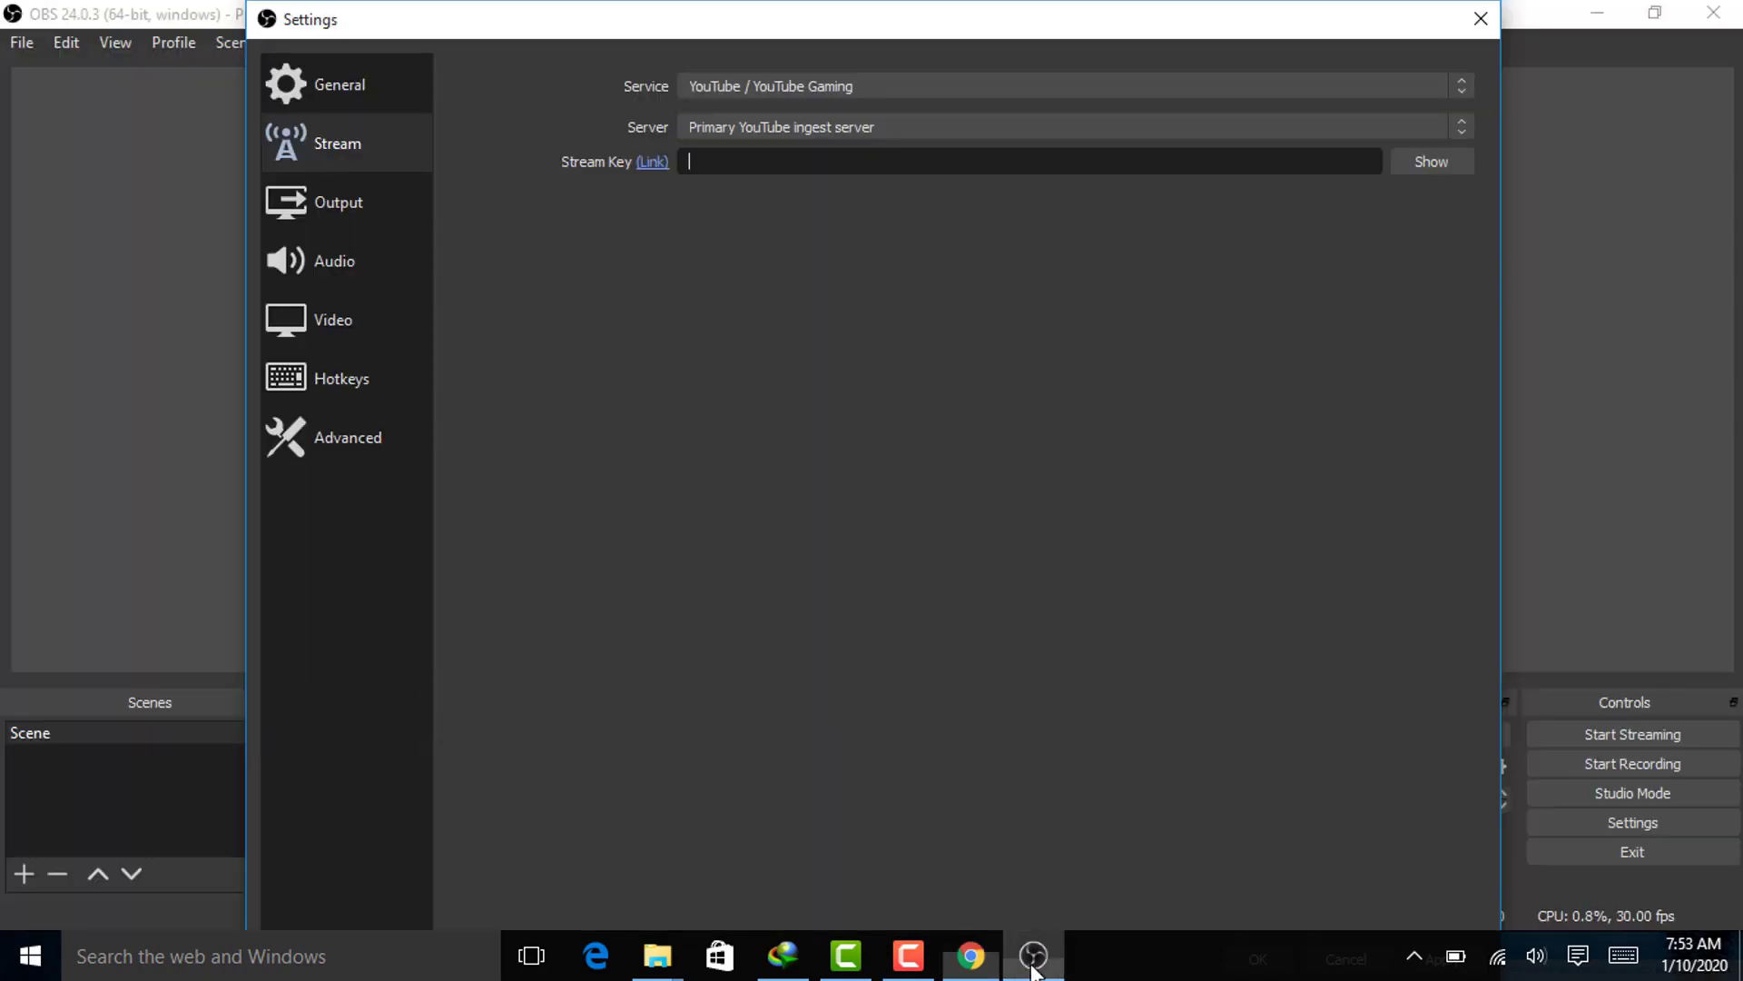
right_click(719, 165)
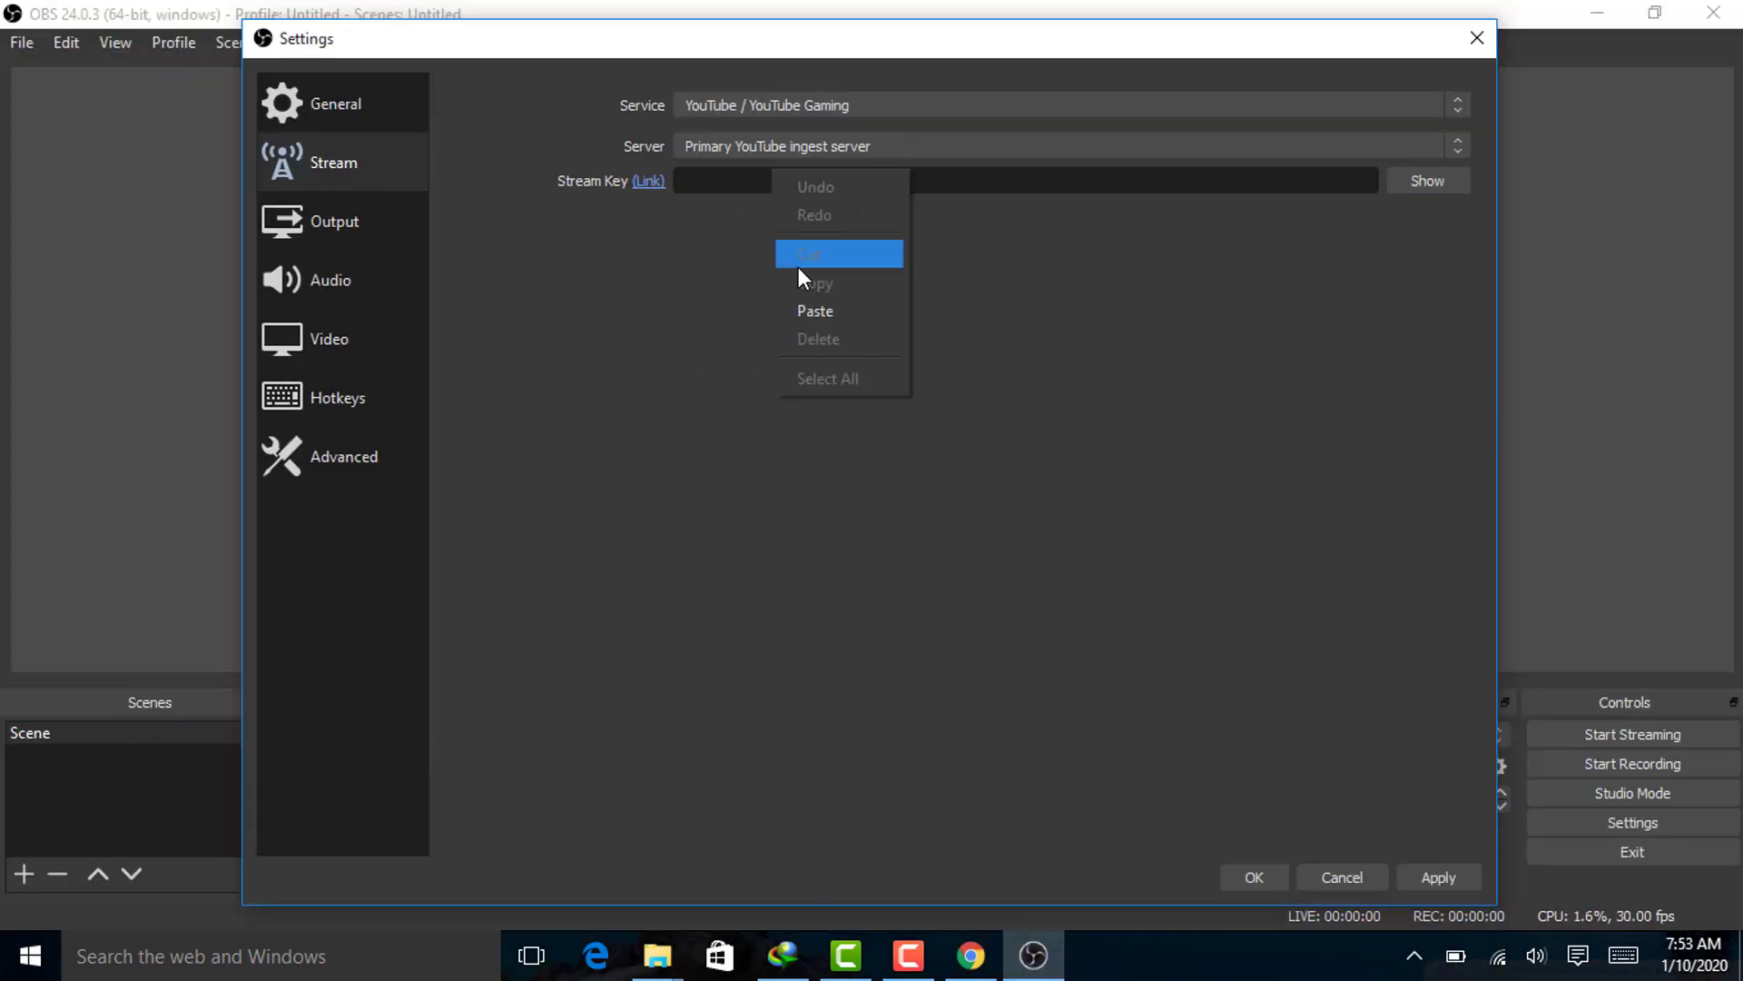
left_click(825, 309)
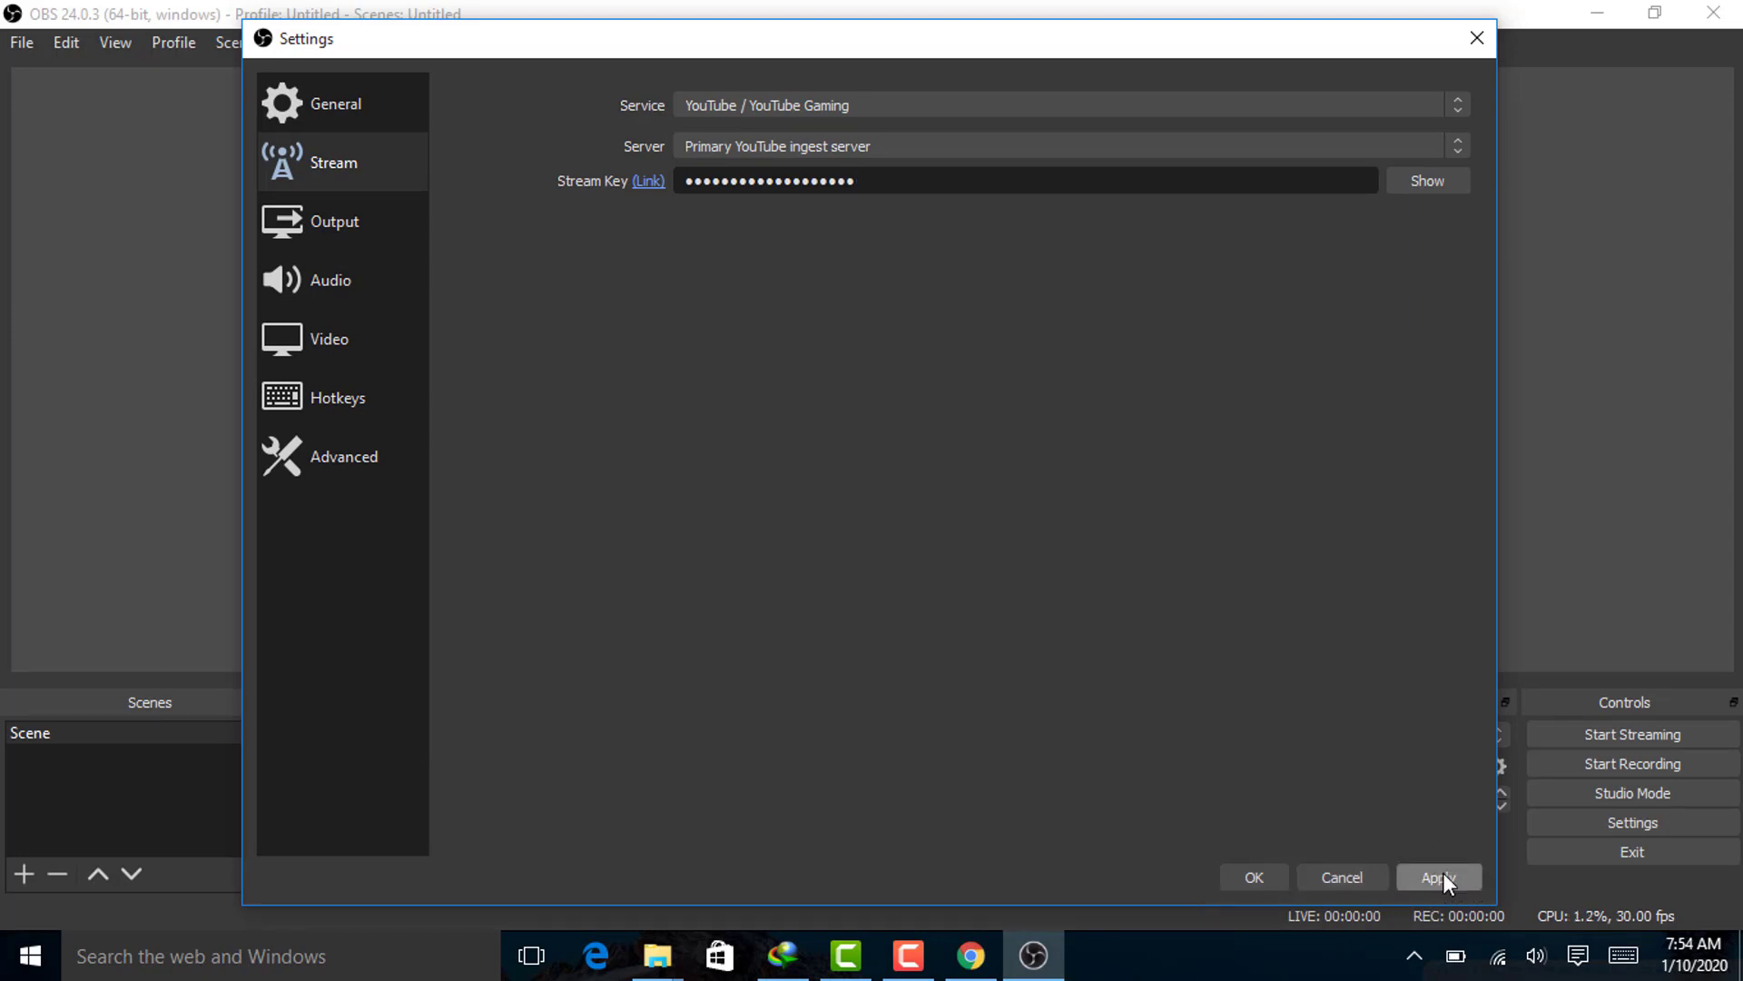
left_click(1261, 880)
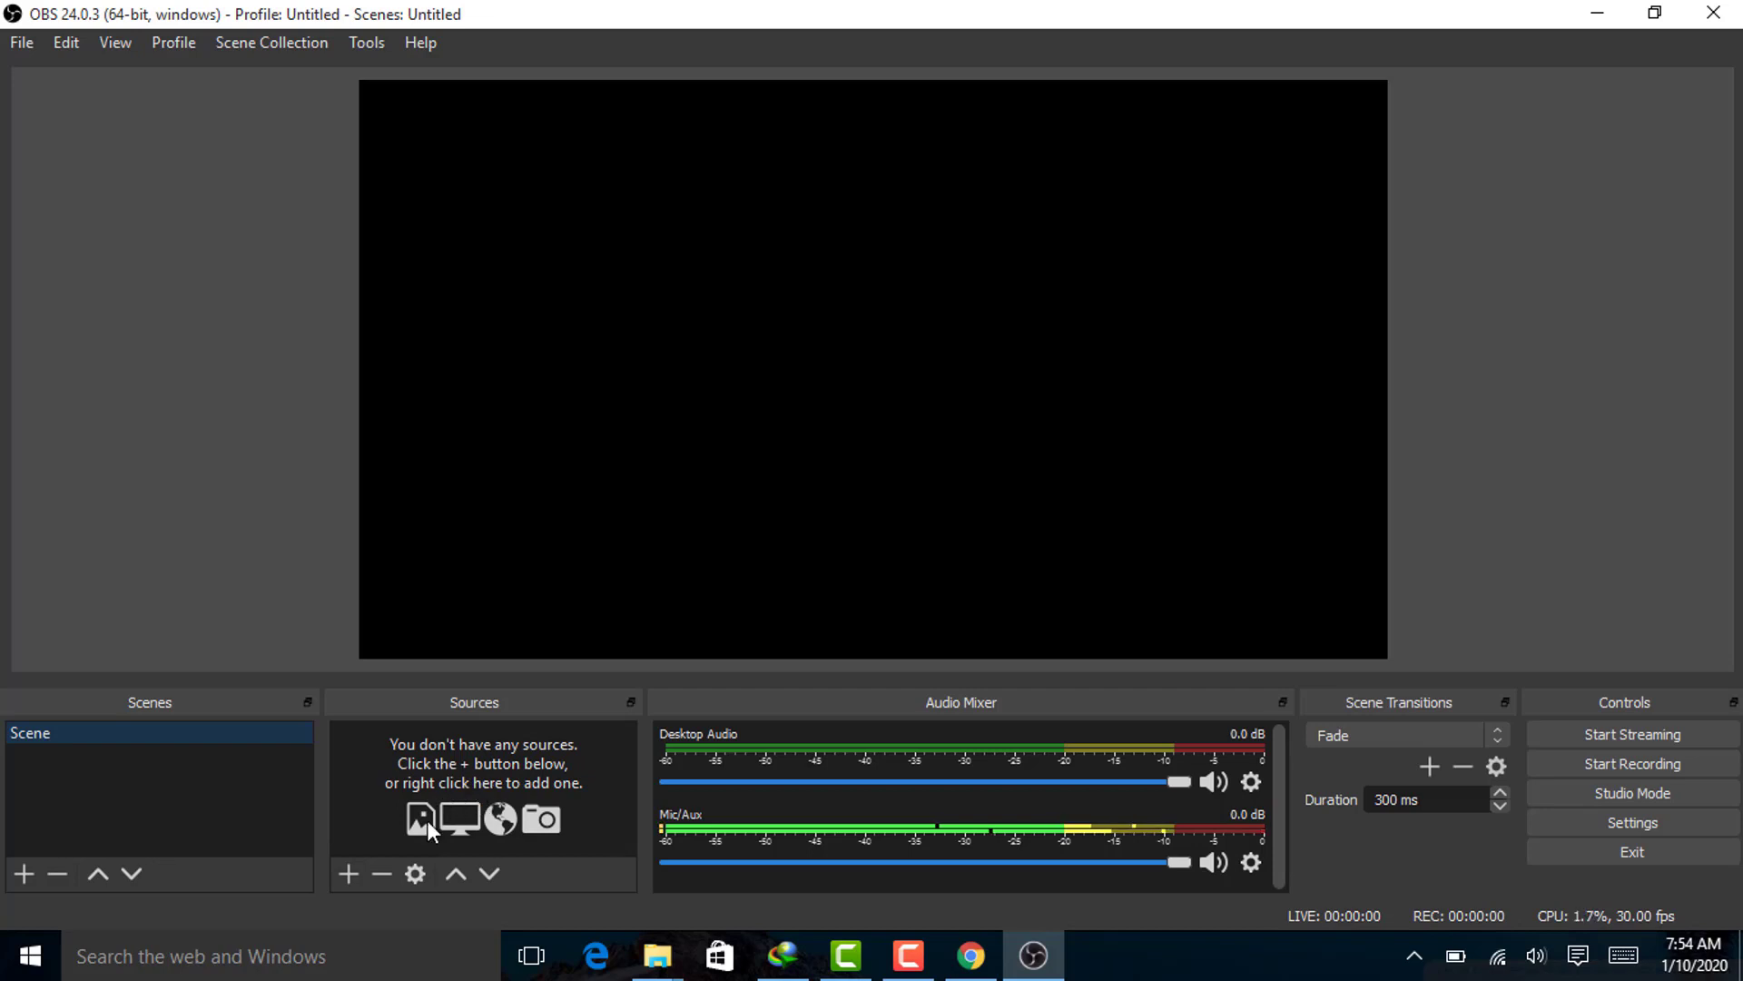
- Add a Media Source named 'my first stream' without choosing a video file
left_click(351, 875)
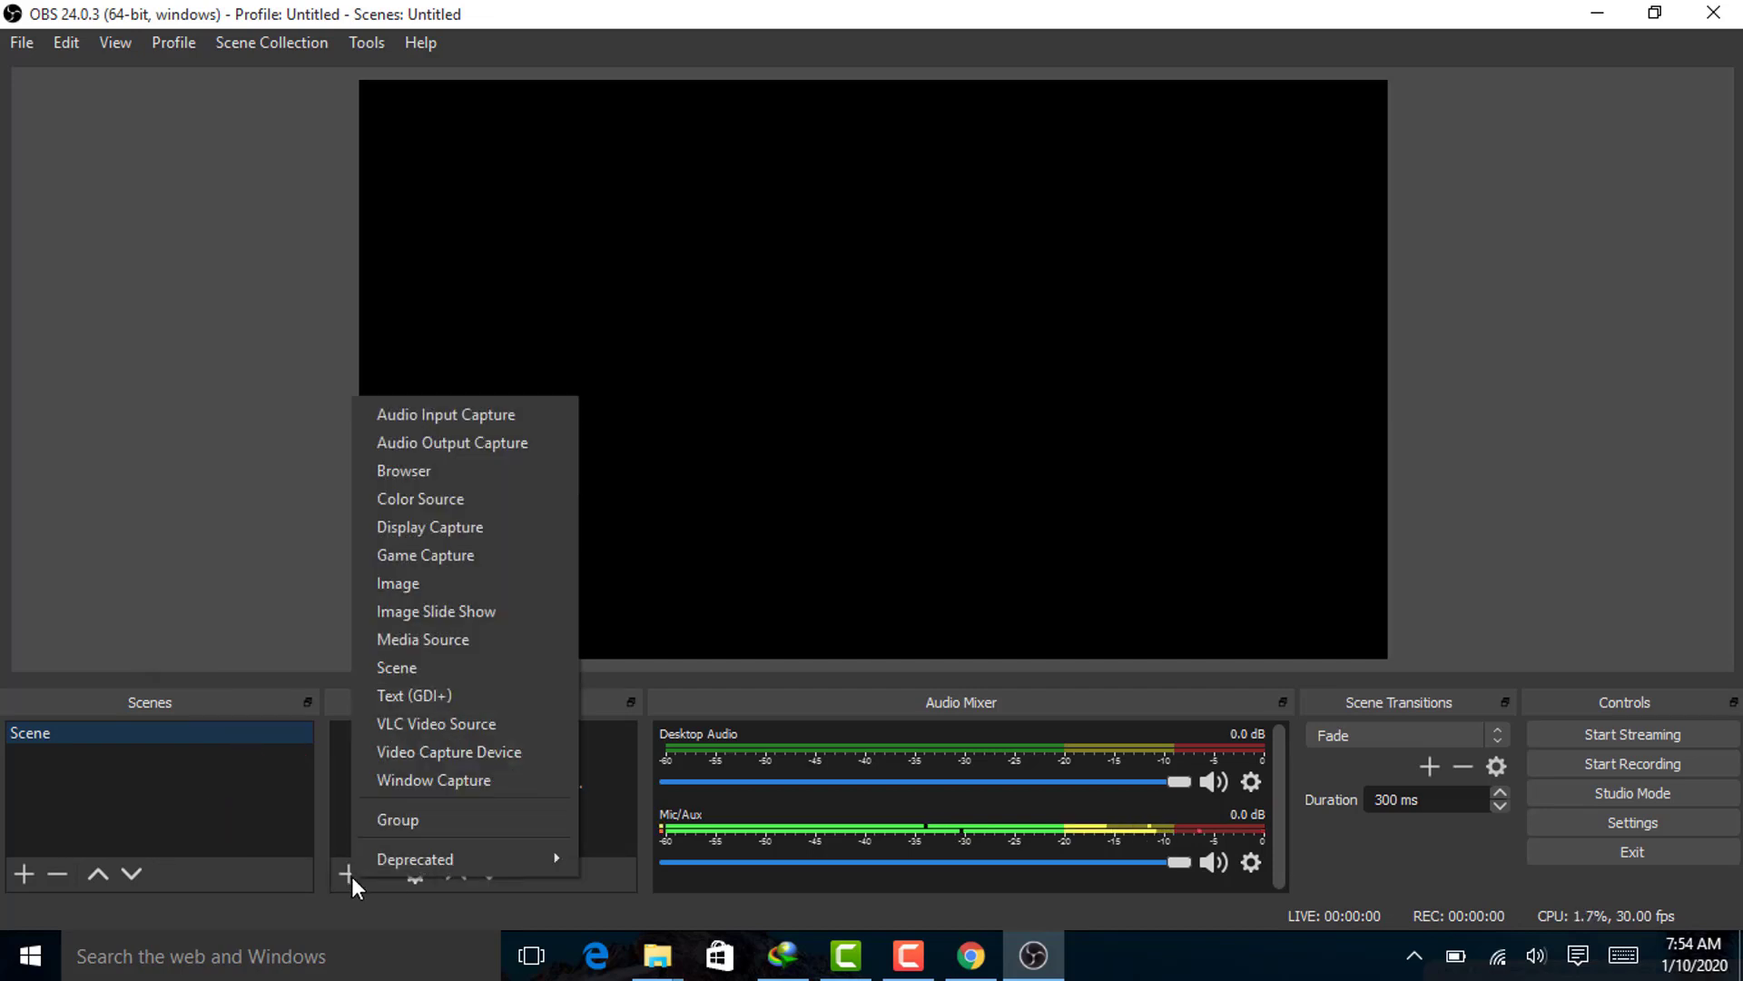
left_click(424, 634)
type("my first stream")
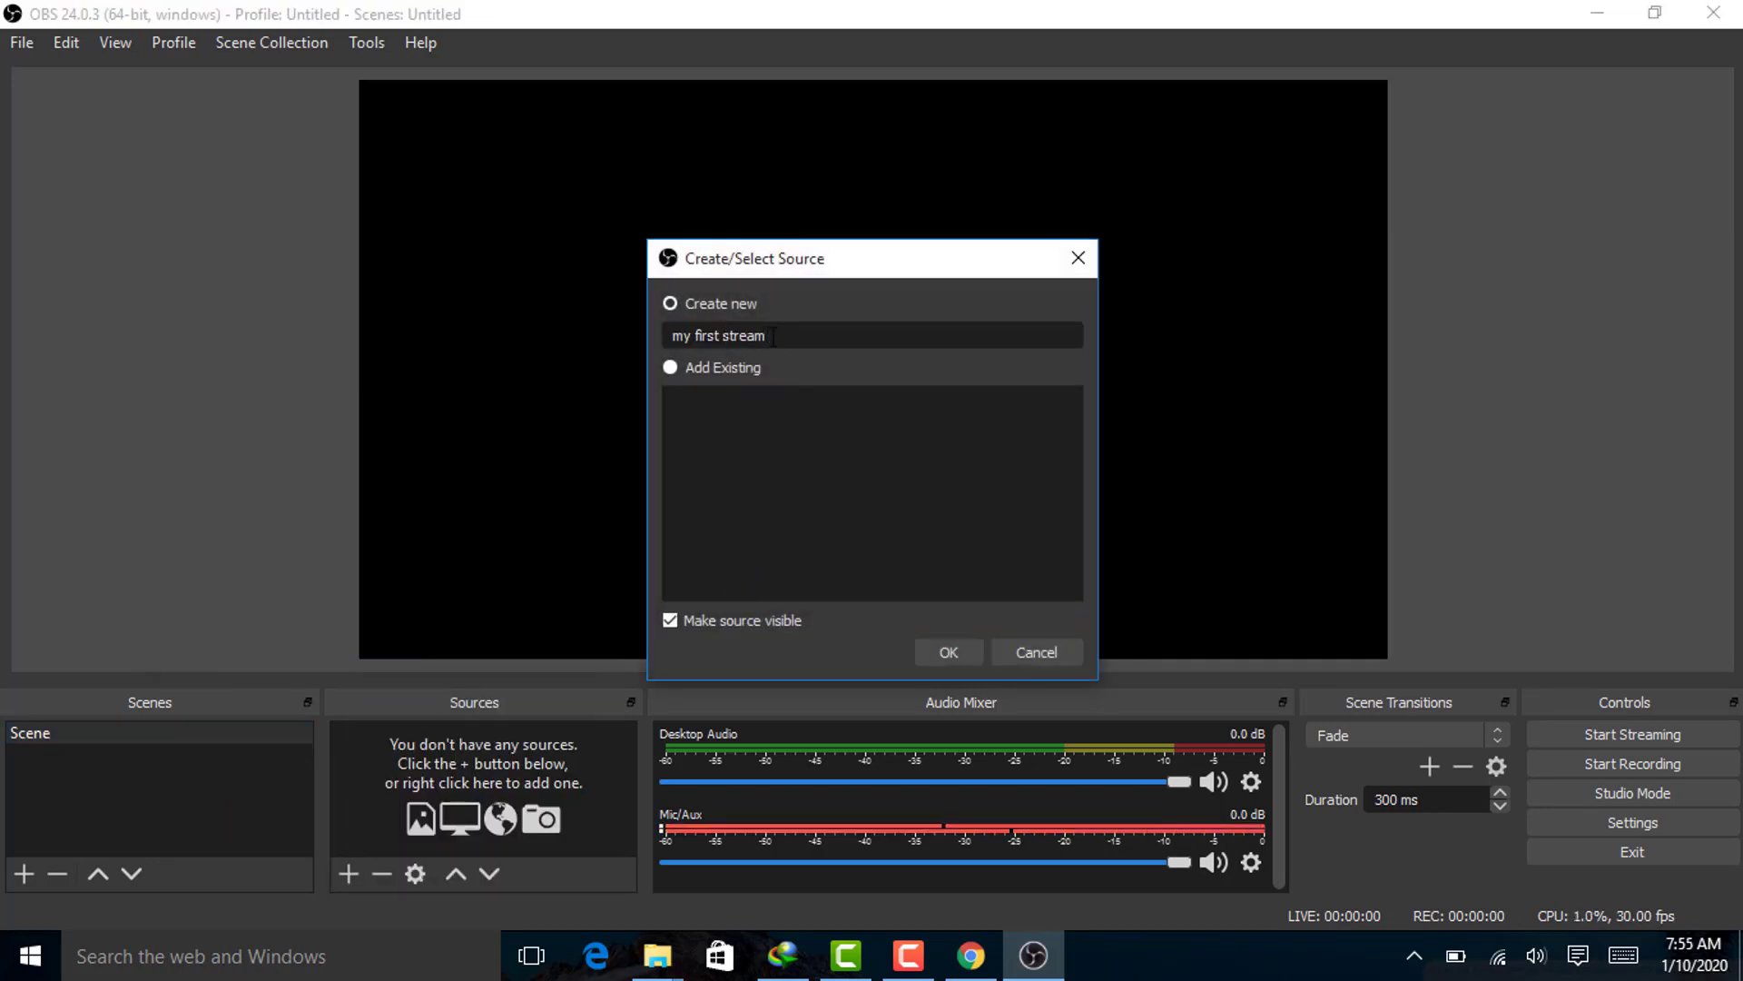
left_click(947, 652)
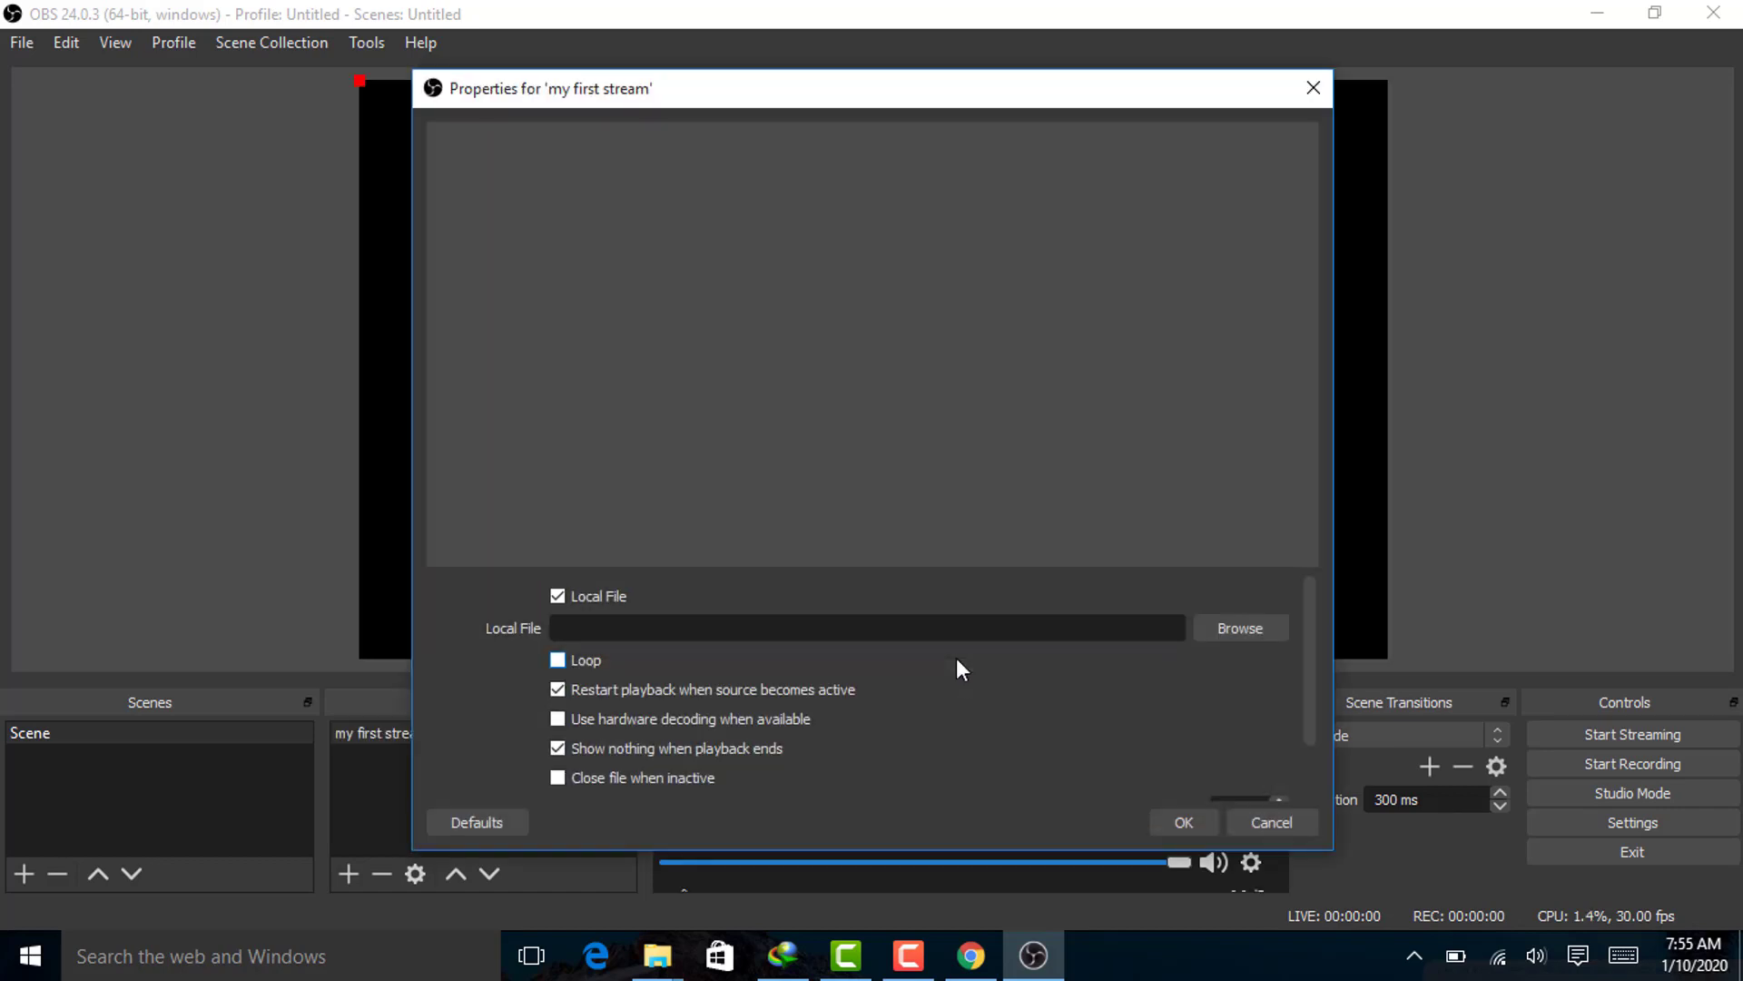
left_click(1239, 635)
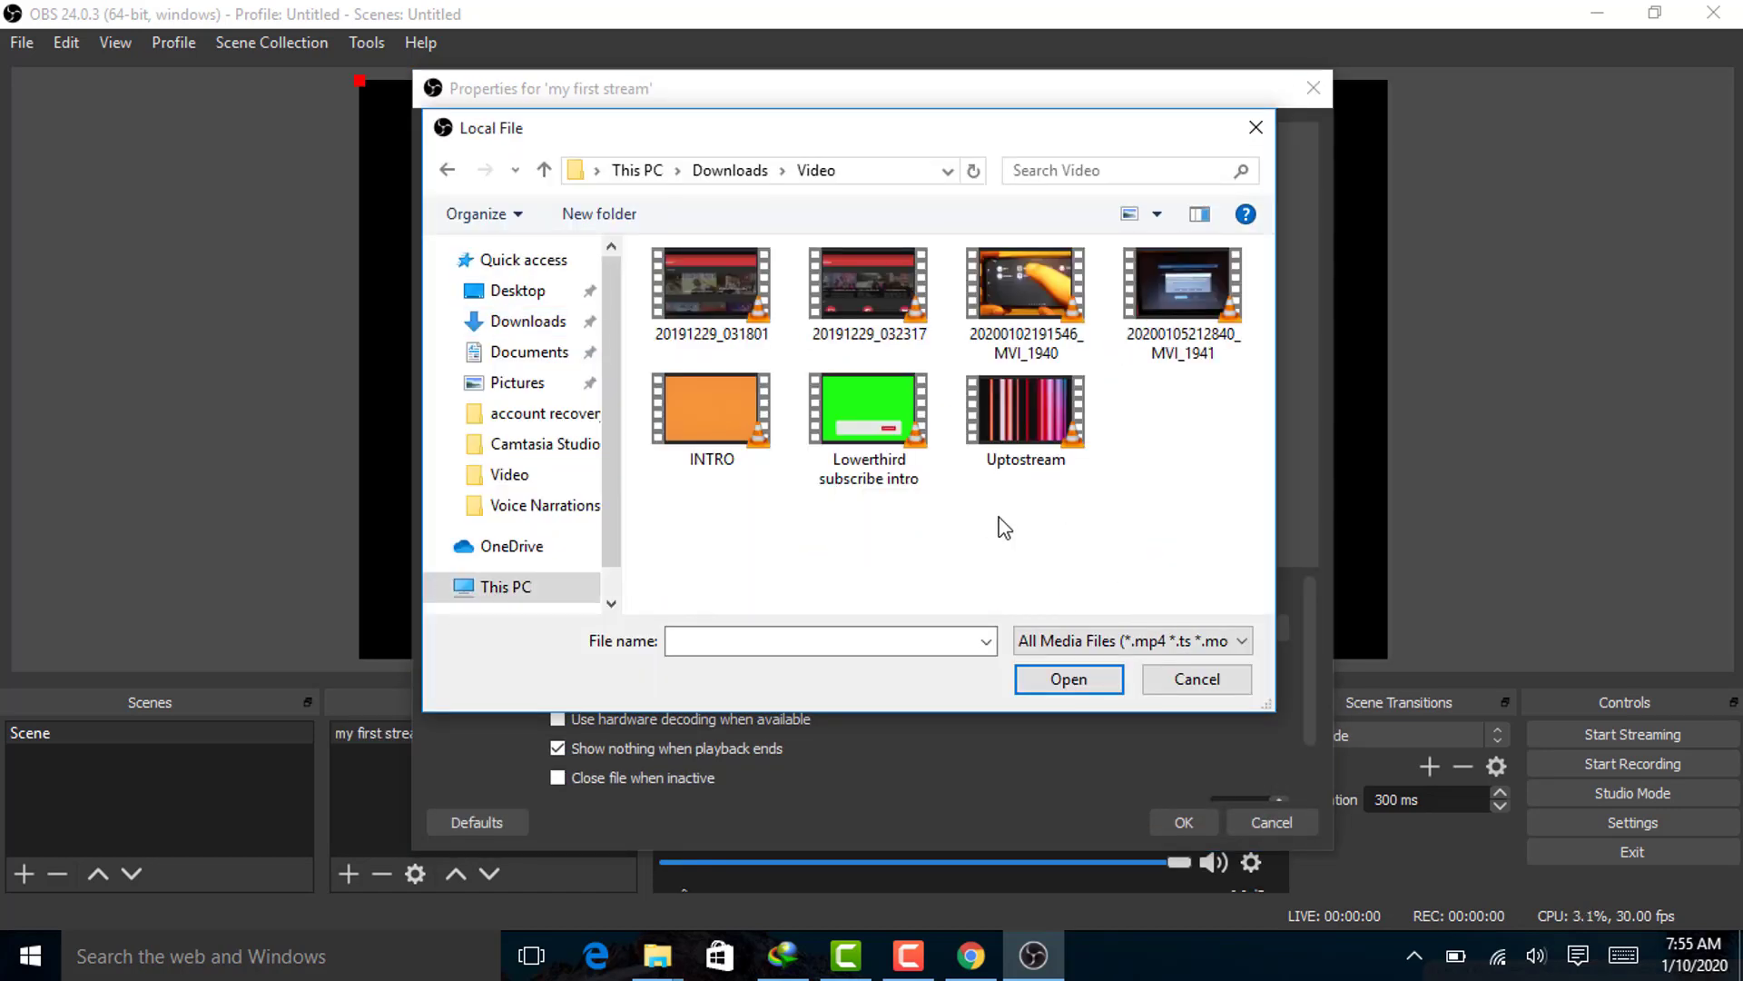
left_click(1256, 127)
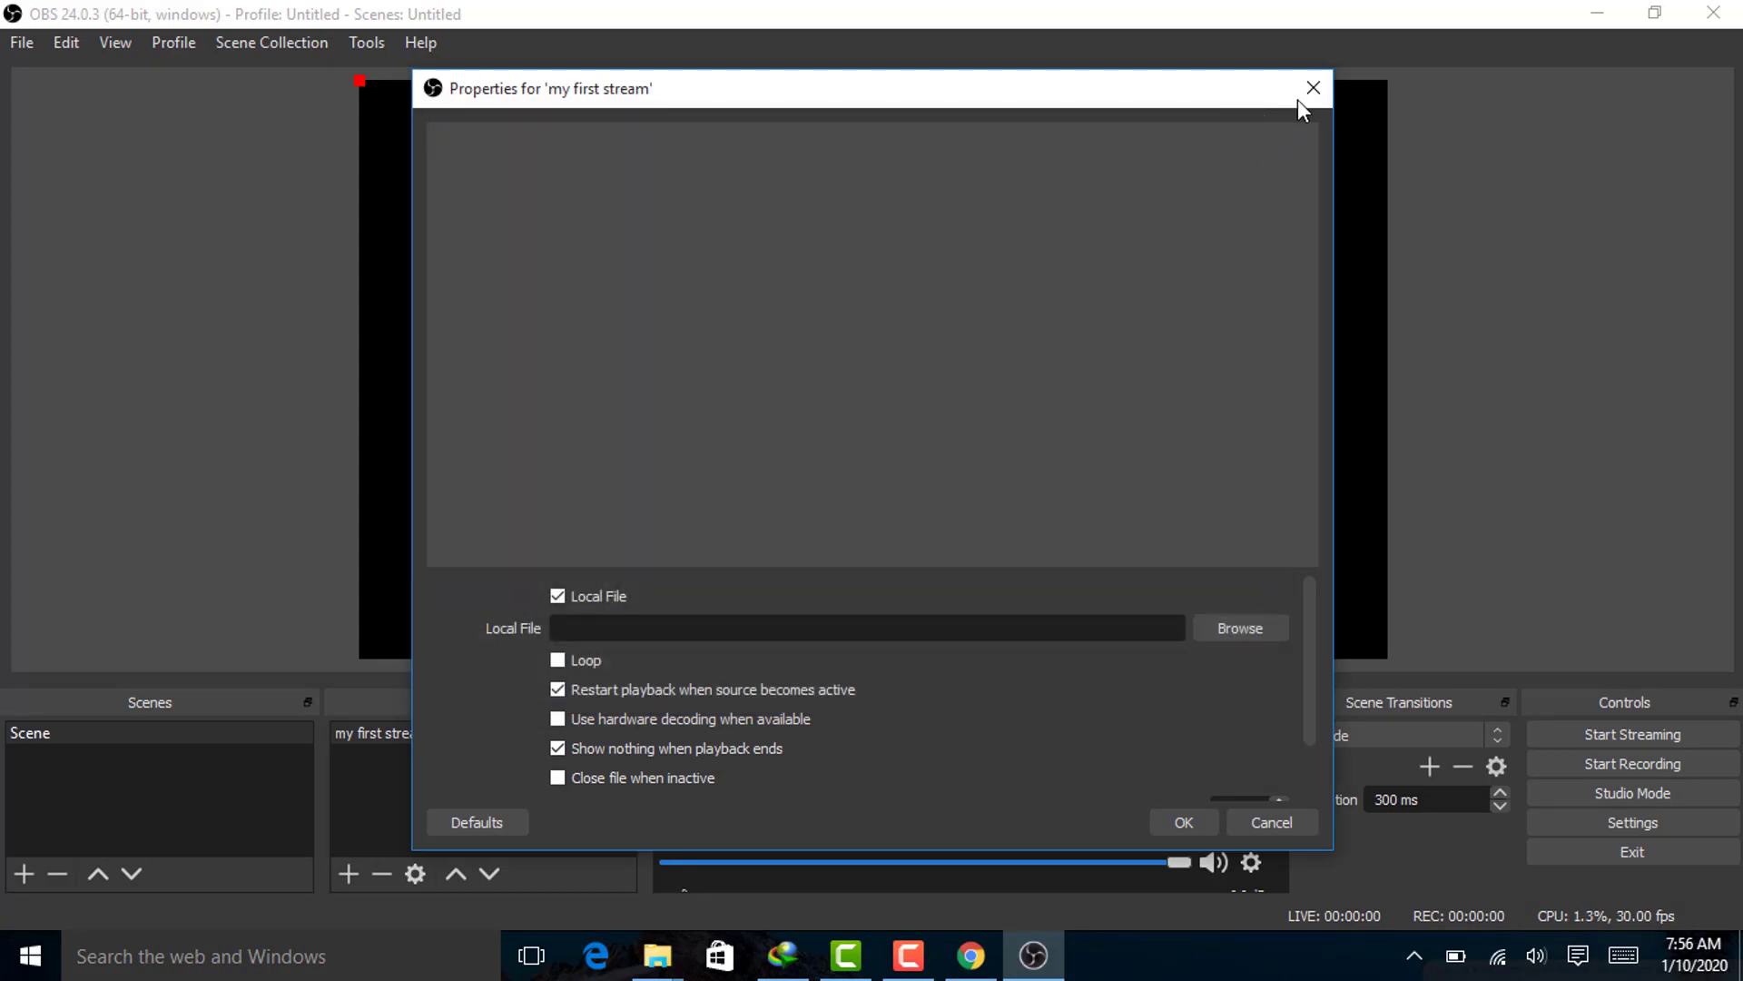
left_click(1314, 89)
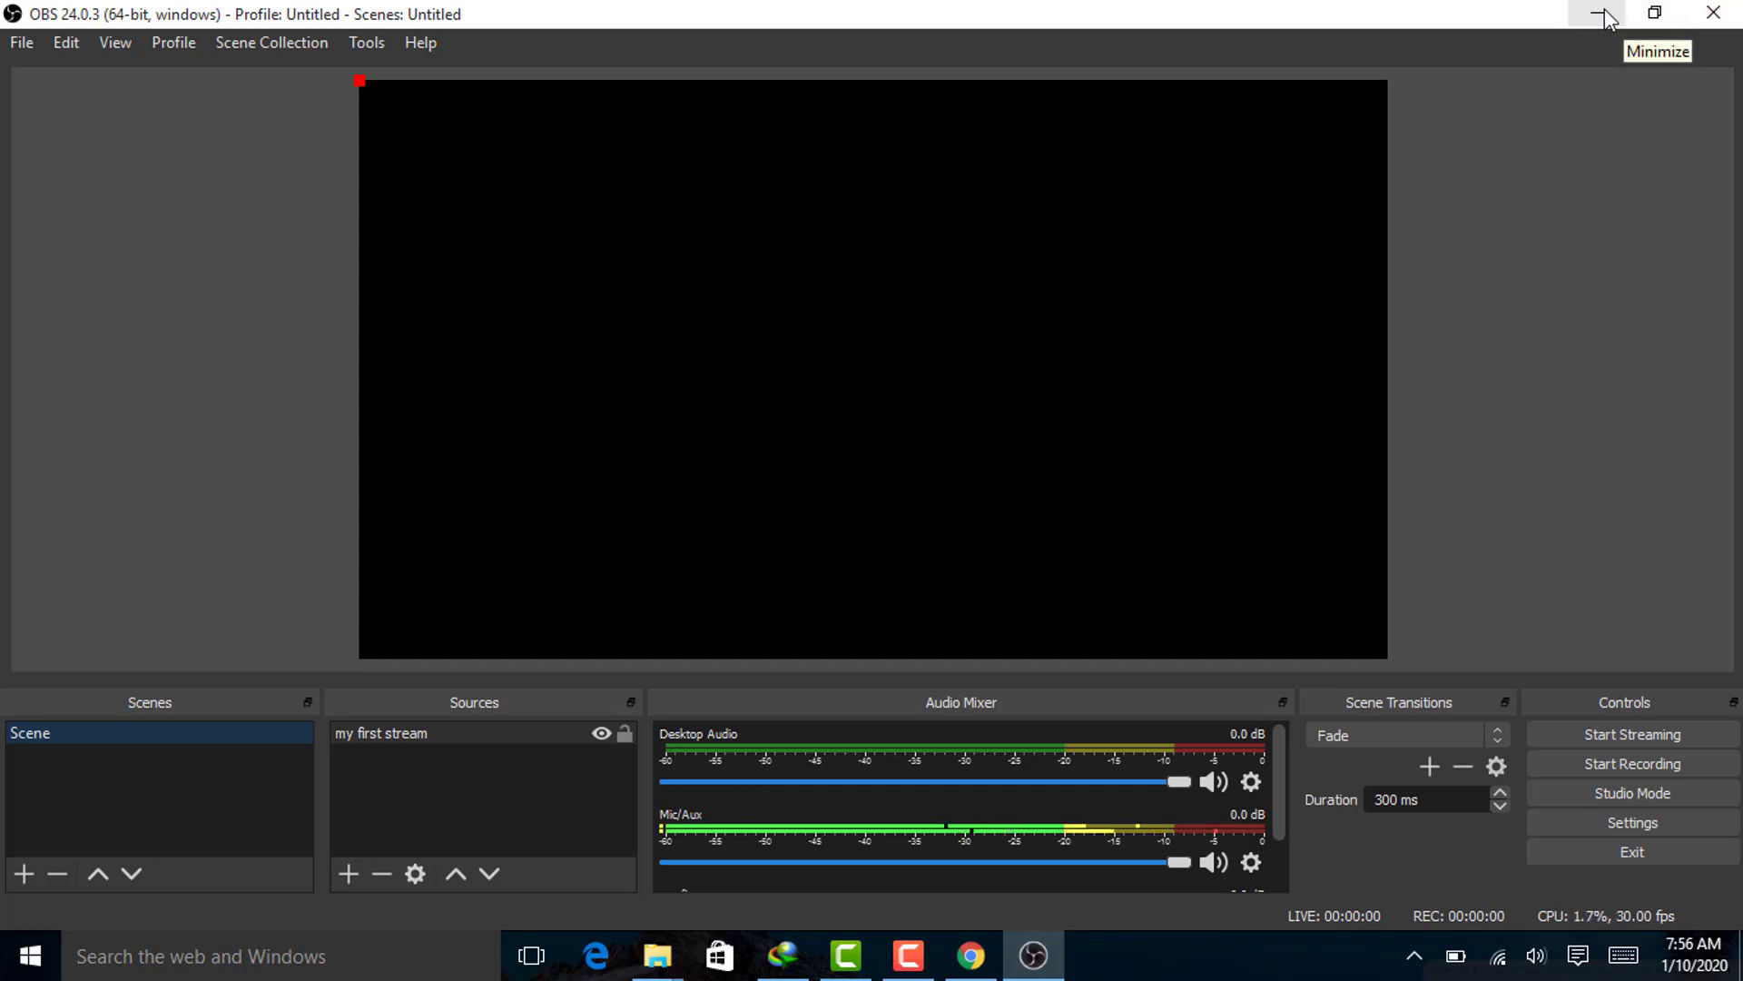
- Restore the maximized OBS window to a smaller window
left_click(1655, 12)
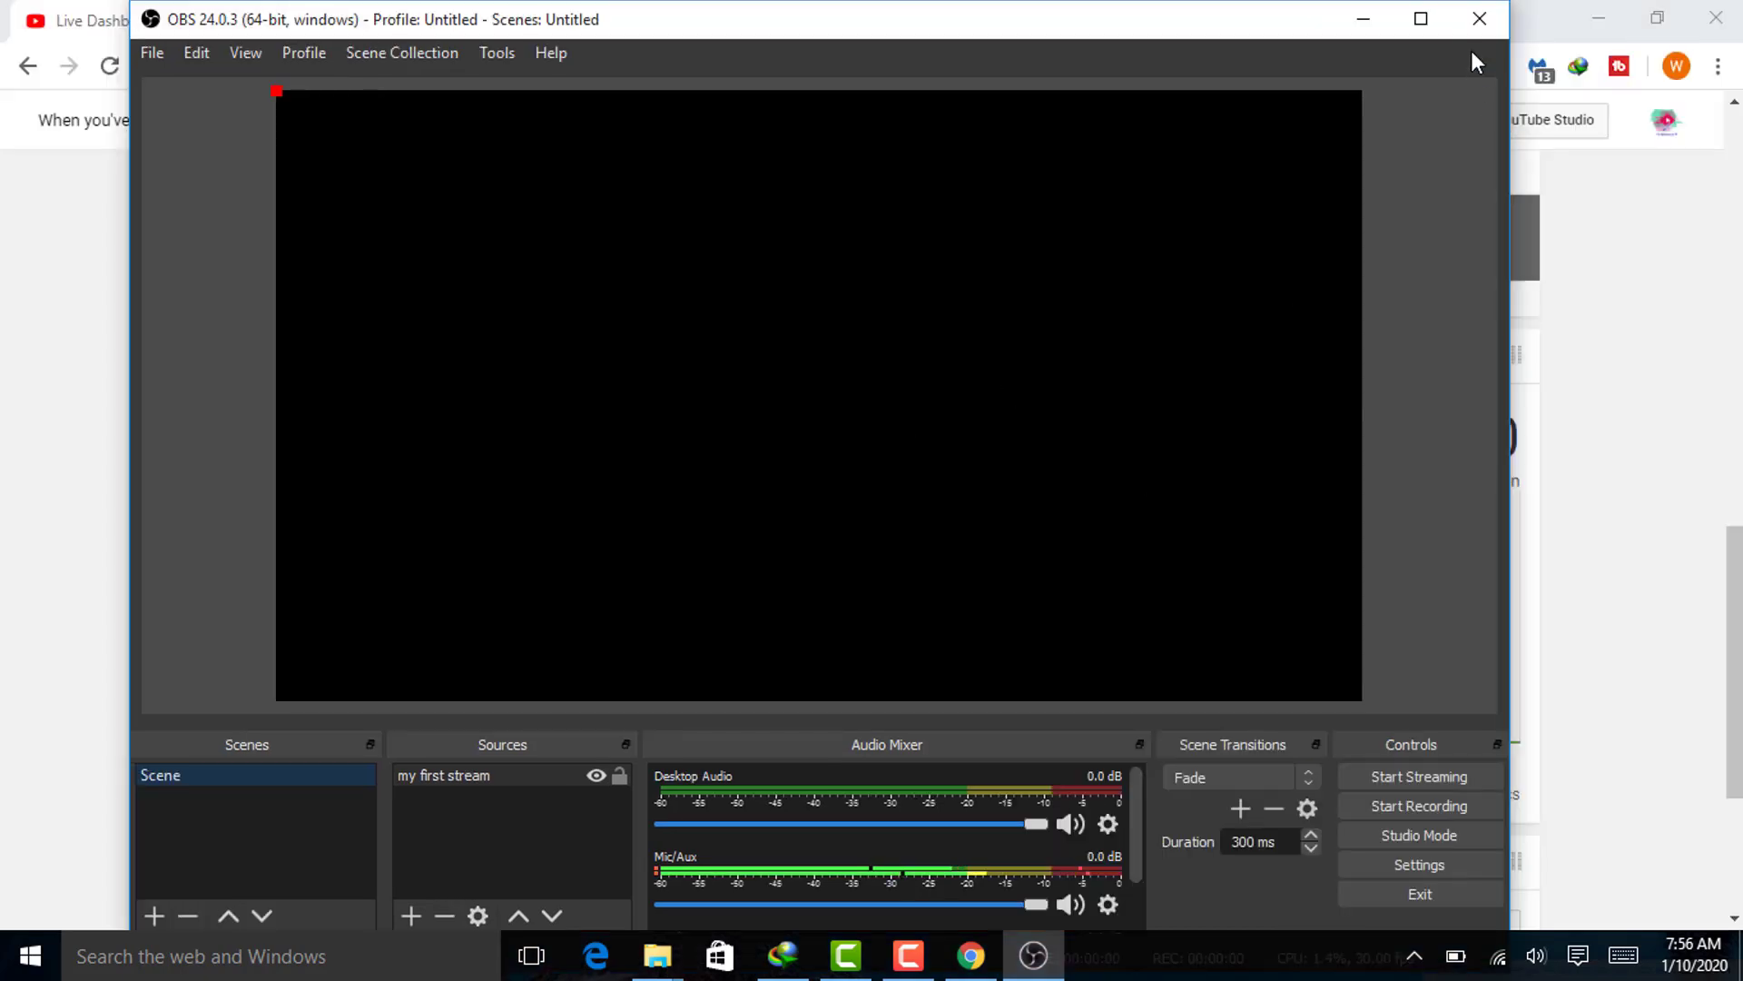